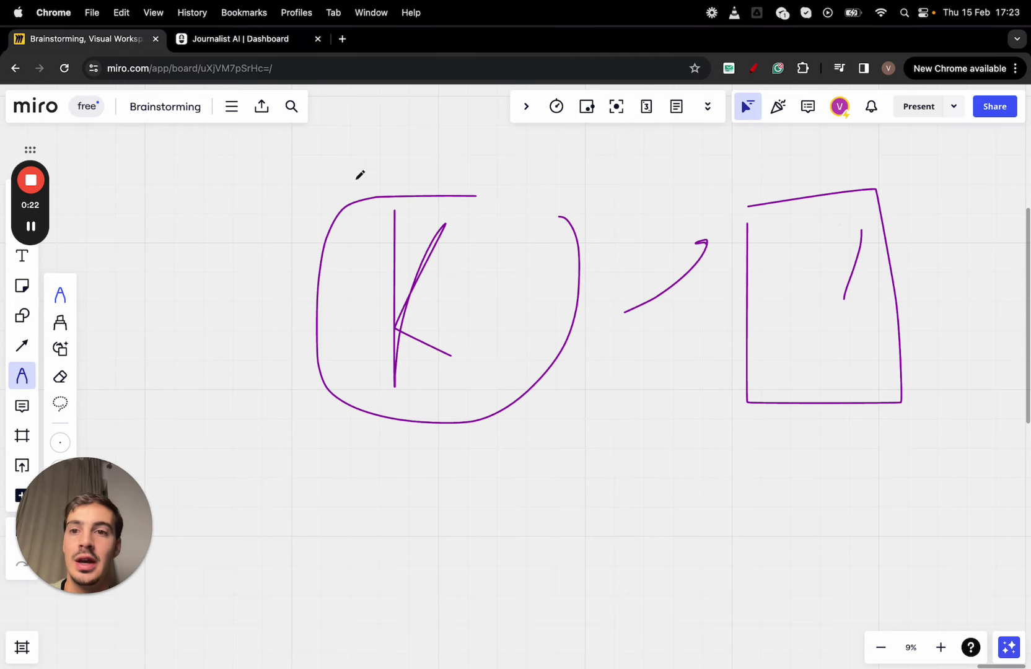
Step: Switch to Journalist AI and open the preview of the generated article from the history entry
click(276, 42)
scroll(535, 248, down, 15)
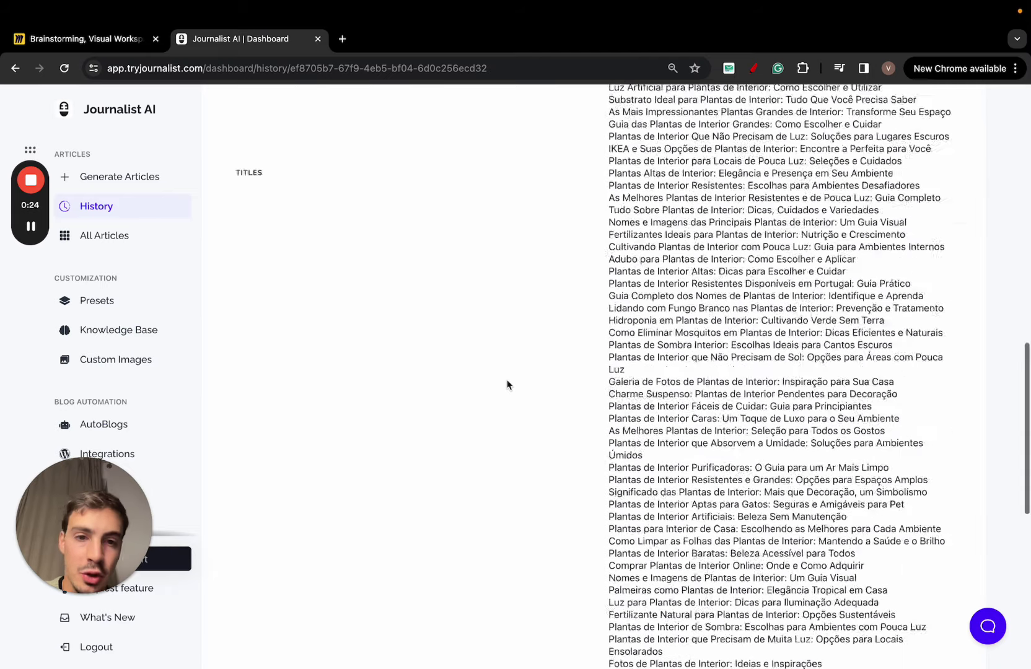
click(854, 524)
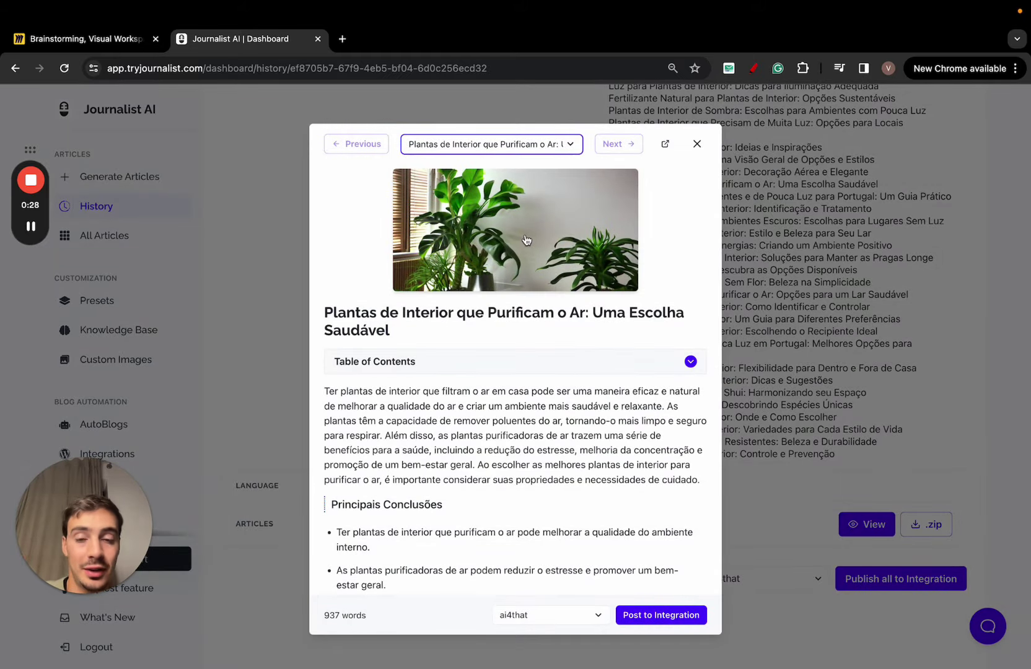
scroll(526, 240, down, 12)
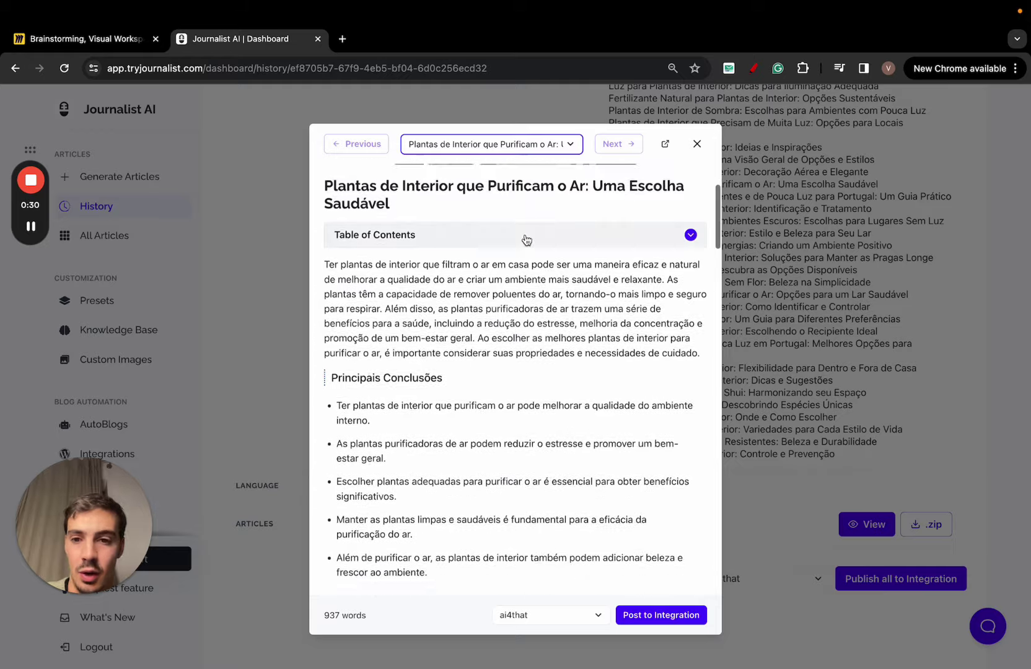
scroll(526, 239, up, 11)
scroll(526, 240, up, 2)
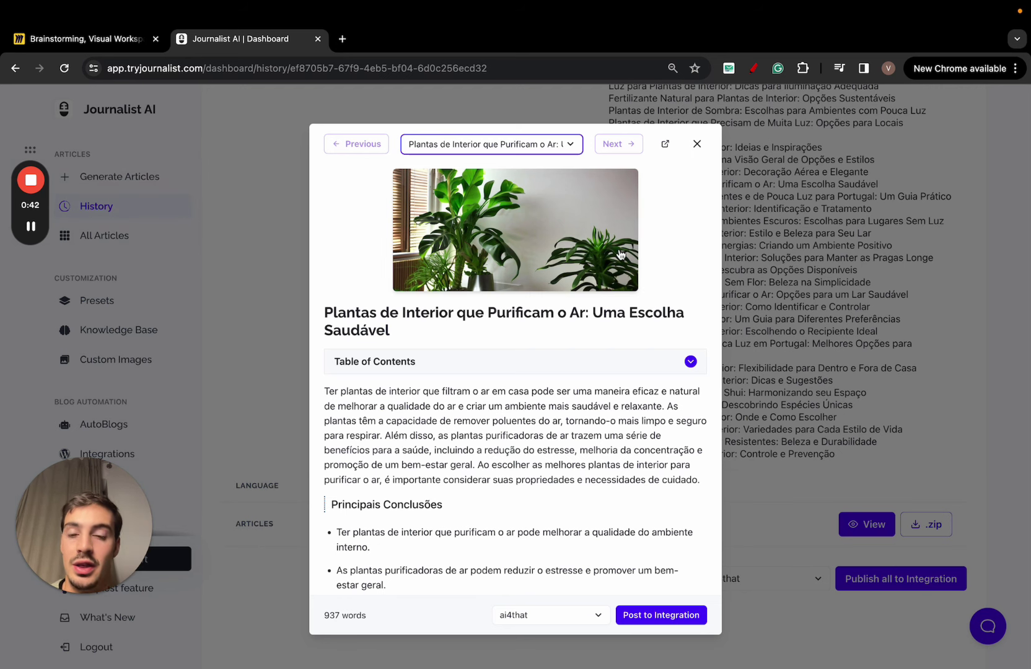
Step: Play the embedded video "10 plantas purificadoras do ar" in the article preview
scroll(558, 297, down, 1)
click(515, 292)
click(514, 292)
scroll(515, 294, down, 2)
scroll(516, 294, down, 10)
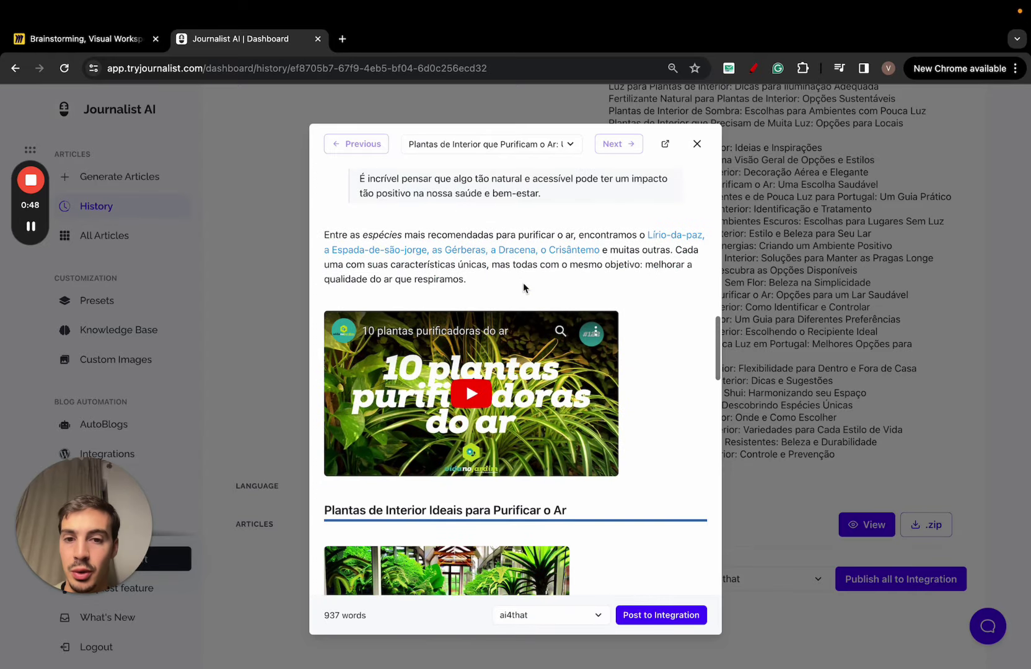
scroll(523, 287, down, 3)
click(503, 306)
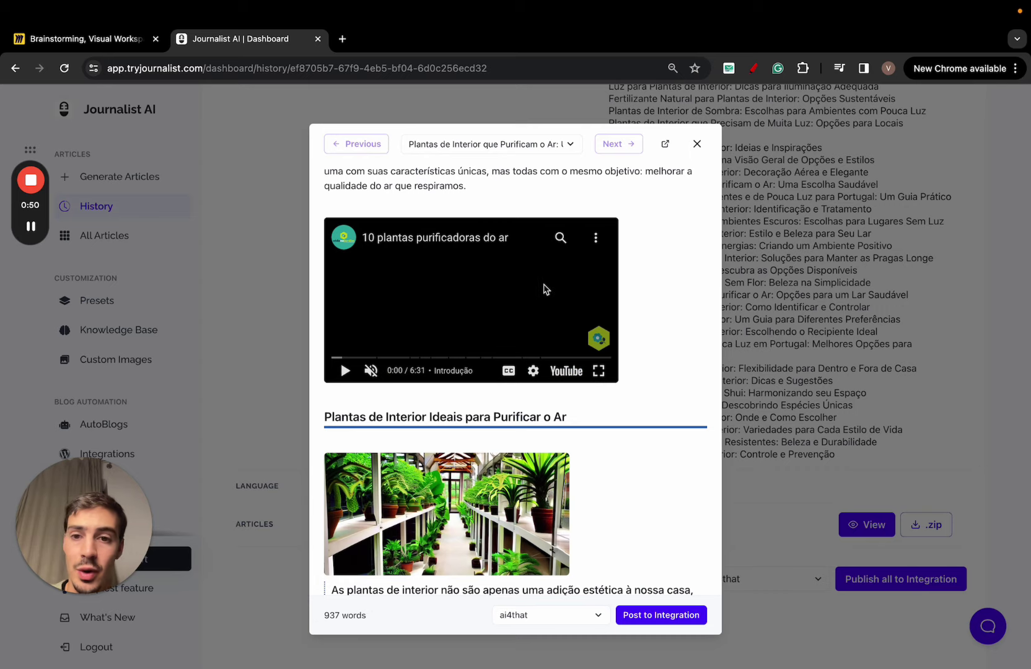
Step: Examine the article's linked plant species, sections and Perguntas Frequentes, and close the preview
scroll(515, 303, up, 10)
scroll(483, 312, down, 3)
scroll(483, 311, up, 8)
scroll(458, 353, down, 15)
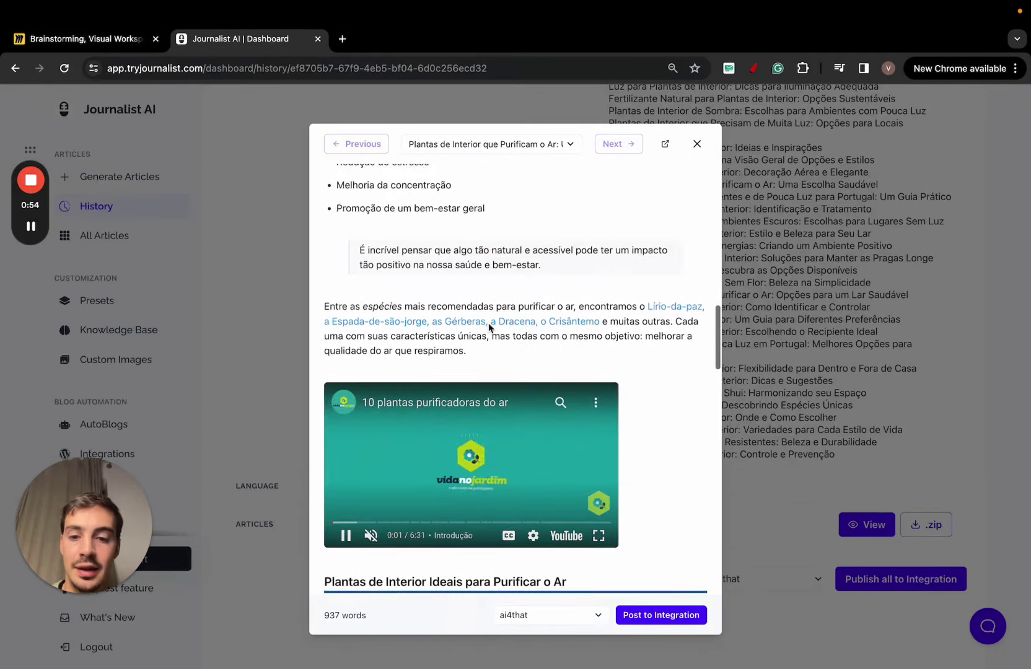
click(434, 400)
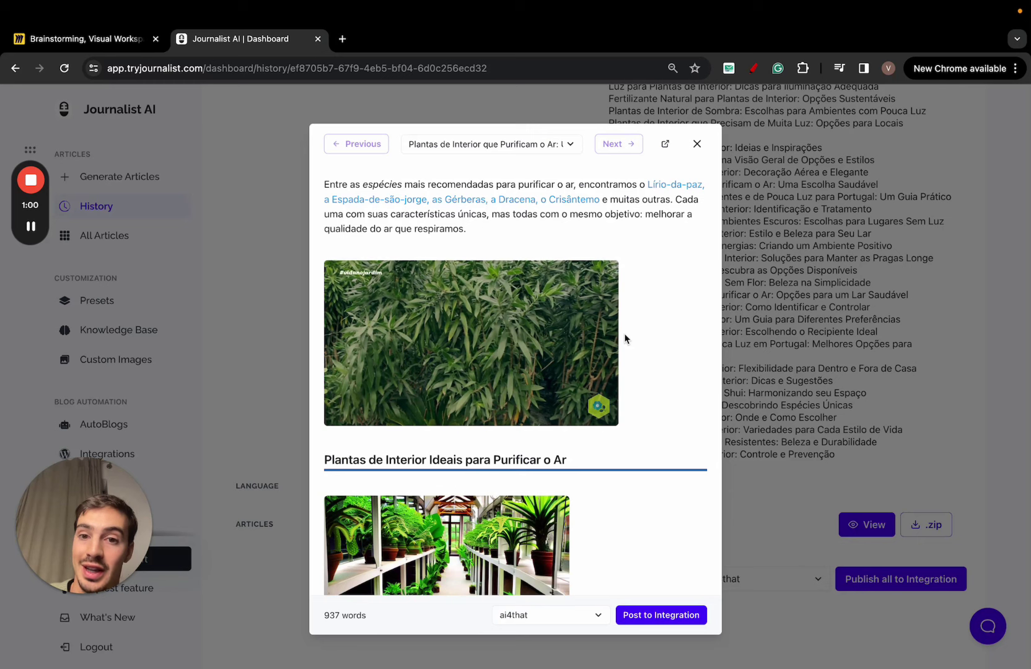
scroll(623, 372, down, 5)
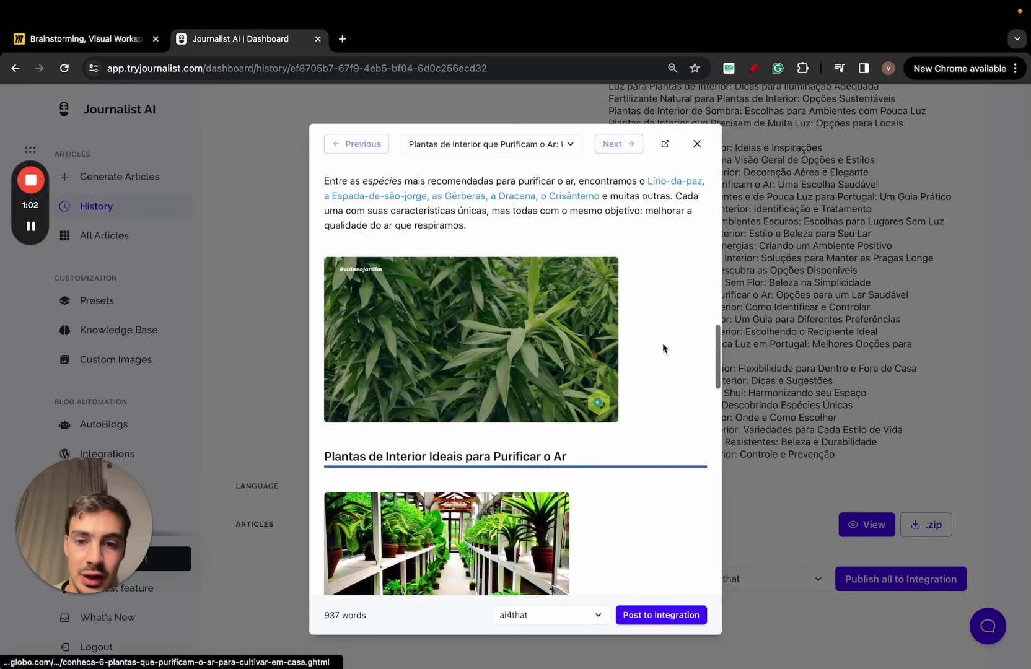
scroll(623, 391, down, 15)
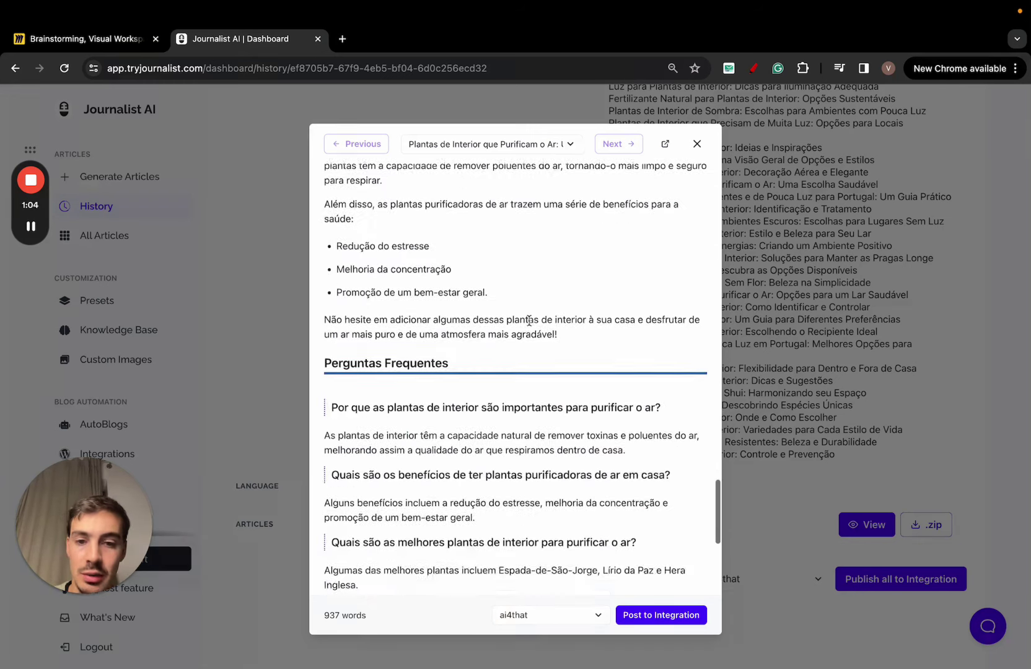
scroll(530, 324, up, 20)
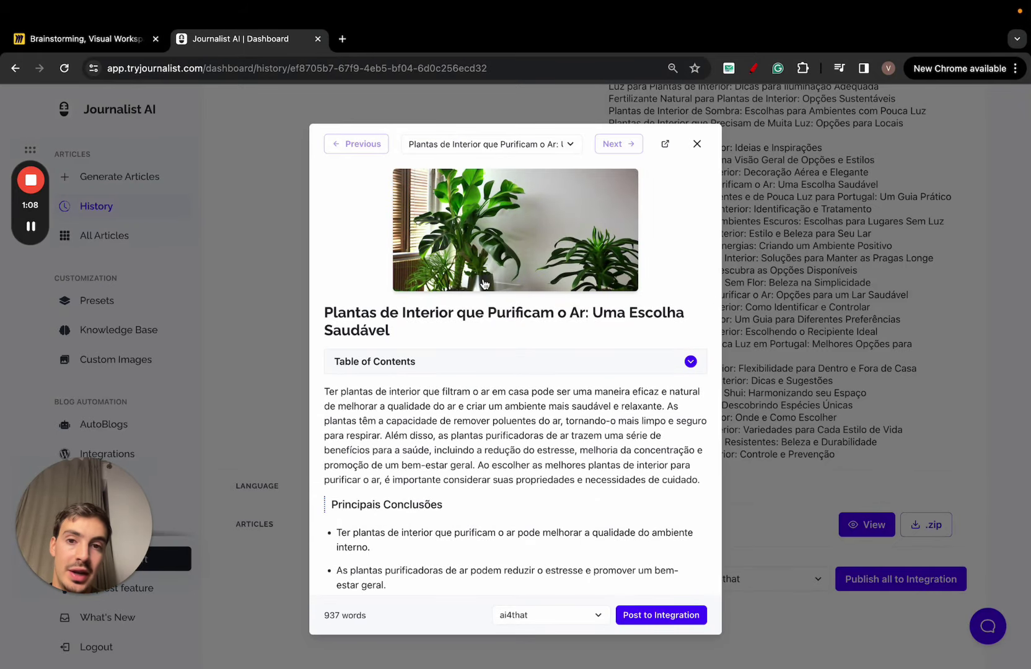
scroll(485, 284, down, 2)
scroll(484, 283, up, 3)
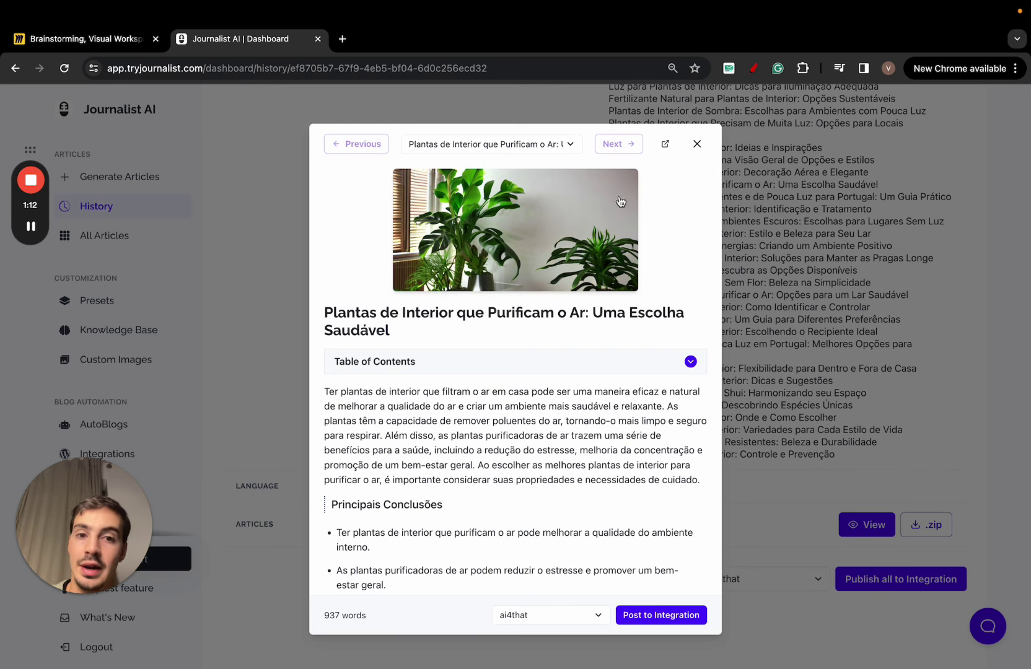
click(698, 144)
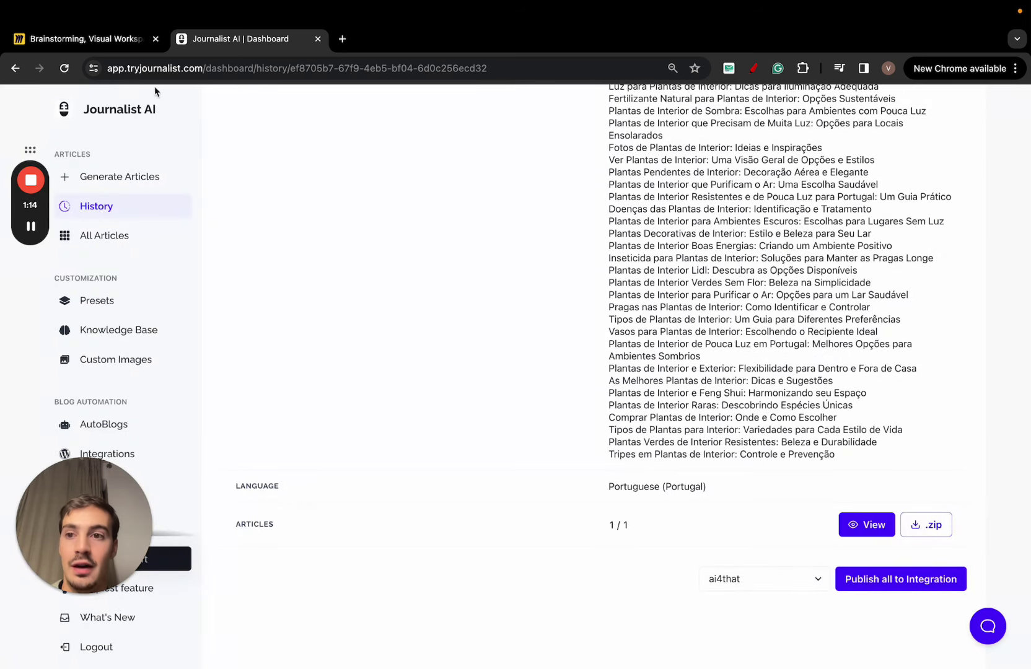
Step: Switch to the Miro board and draw the letters "BI" with a loop around them below the existing K sketch
click(132, 50)
scroll(719, 362, down, 2)
scroll(719, 364, down, 3)
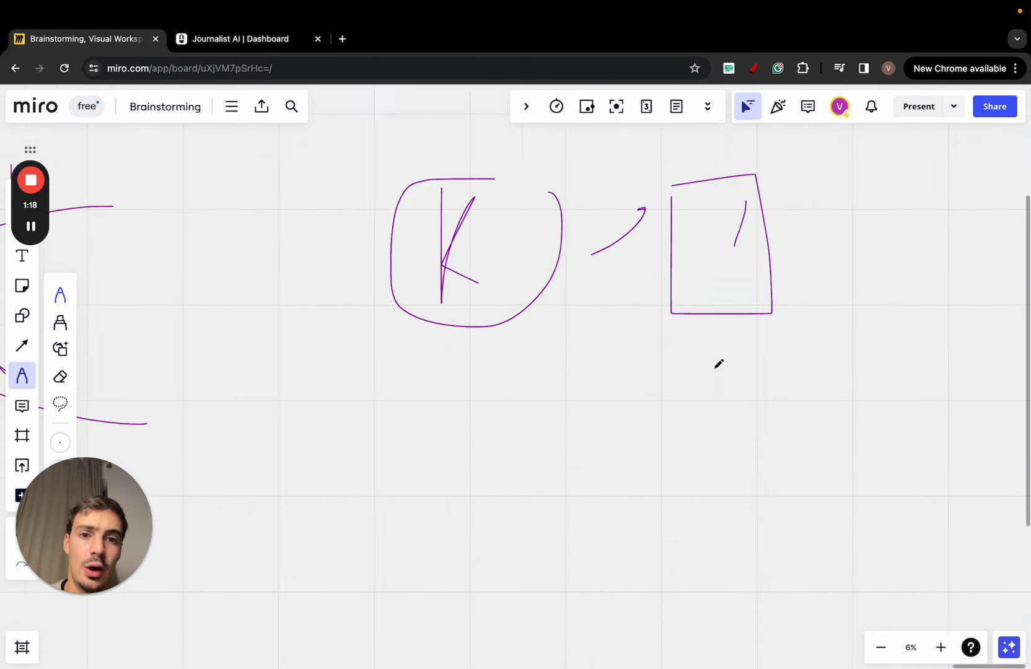
scroll(719, 364, down, 4)
mouse_move(450, 261)
mouse_down()
mouse_move(451, 347)
mouse_move(534, 293)
mouse_move(451, 349)
mouse_up()
mouse_move(512, 267)
mouse_down()
mouse_move(607, 265)
mouse_move(568, 338)
mouse_move(609, 351)
mouse_up()
mouse_move(604, 236)
mouse_down()
mouse_move(566, 232)
mouse_move(552, 387)
mouse_move(597, 242)
mouse_up()
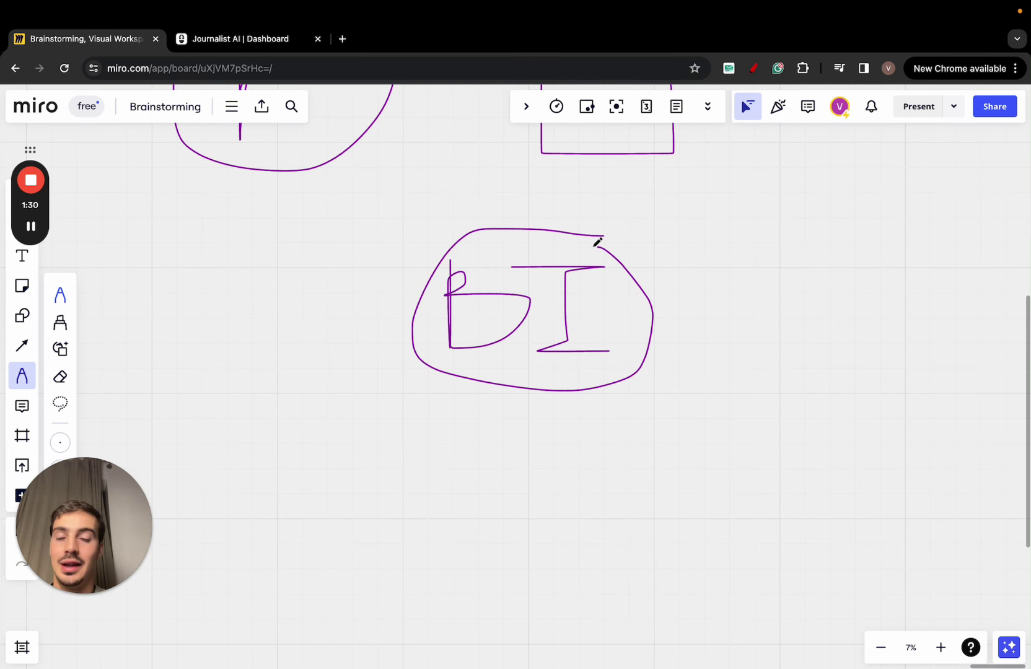
Step: Draw a page outline to the right of the circled BI and write "1R" in its lower part
scroll(597, 242, right, 5)
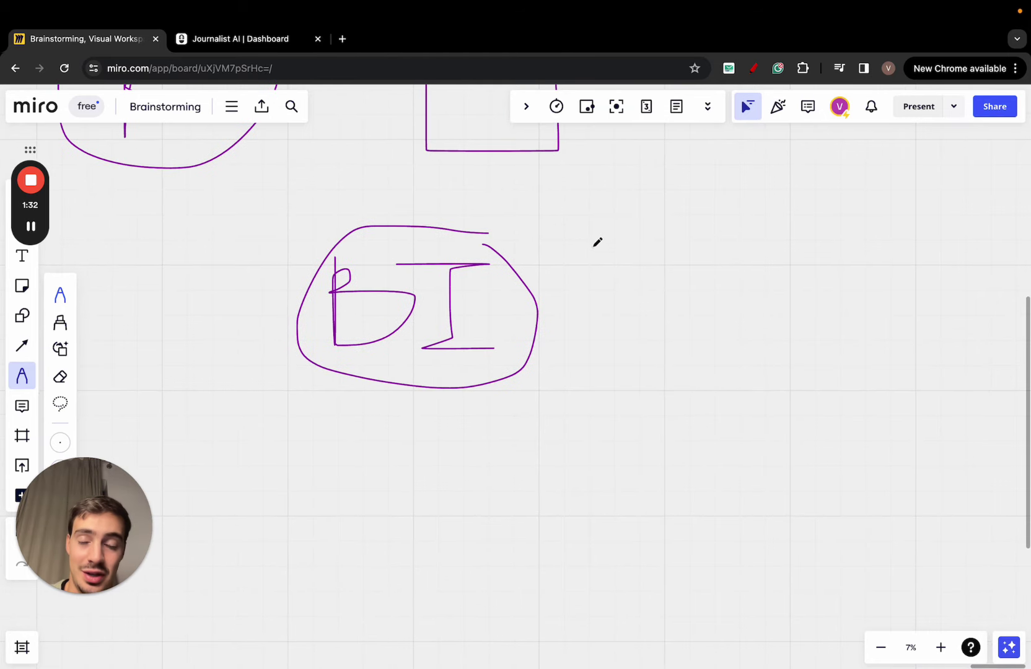
scroll(597, 242, right, 5)
mouse_move(649, 232)
mouse_down()
mouse_move(760, 392)
mouse_move(645, 222)
mouse_up()
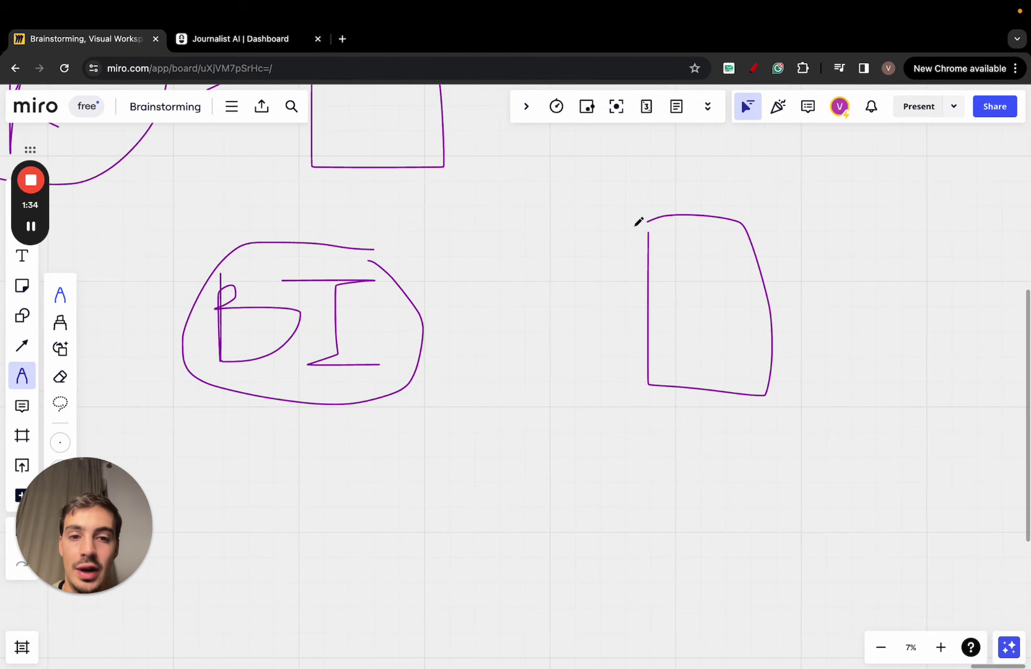
mouse_move(719, 384)
mouse_down()
mouse_move(704, 323)
mouse_move(736, 318)
mouse_move(747, 342)
mouse_up()
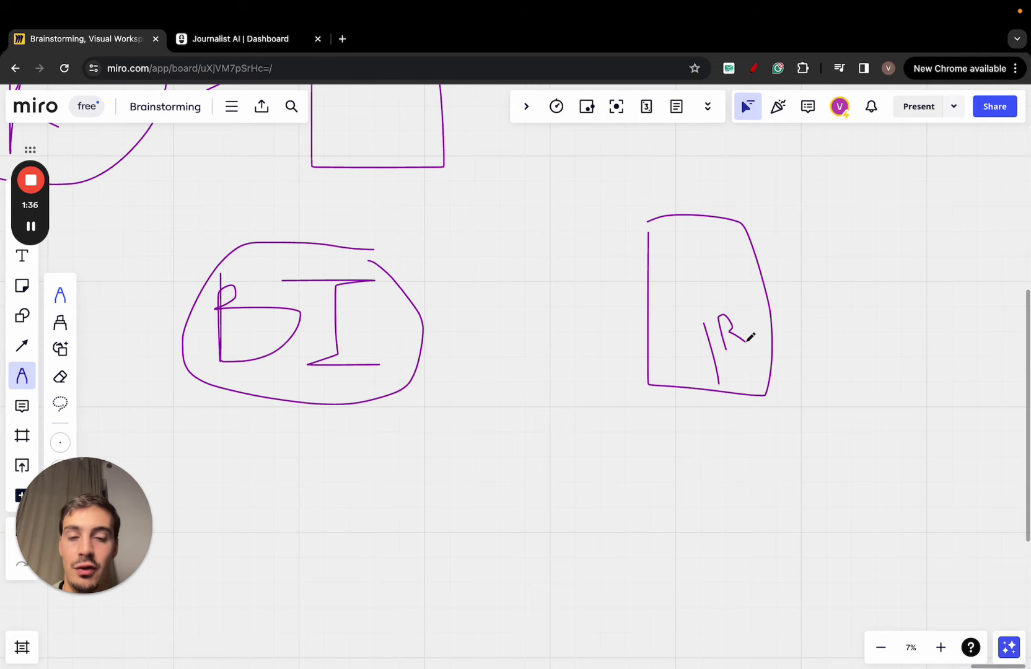
Step: Draw two arrows from the right into the page outline, labelling the upper one "H, W" and the lower one with a short mark
scroll(774, 214, right, 8)
mouse_move(775, 214)
mouse_down()
mouse_move(580, 225)
mouse_move(547, 267)
mouse_up()
drag(730, 398, 577, 367)
drag(792, 187, 793, 245)
mouse_move(793, 227)
mouse_down()
mouse_move(816, 208)
mouse_move(812, 233)
mouse_move(845, 253)
mouse_up()
mouse_move(861, 209)
mouse_down()
mouse_move(885, 230)
mouse_move(915, 227)
mouse_up()
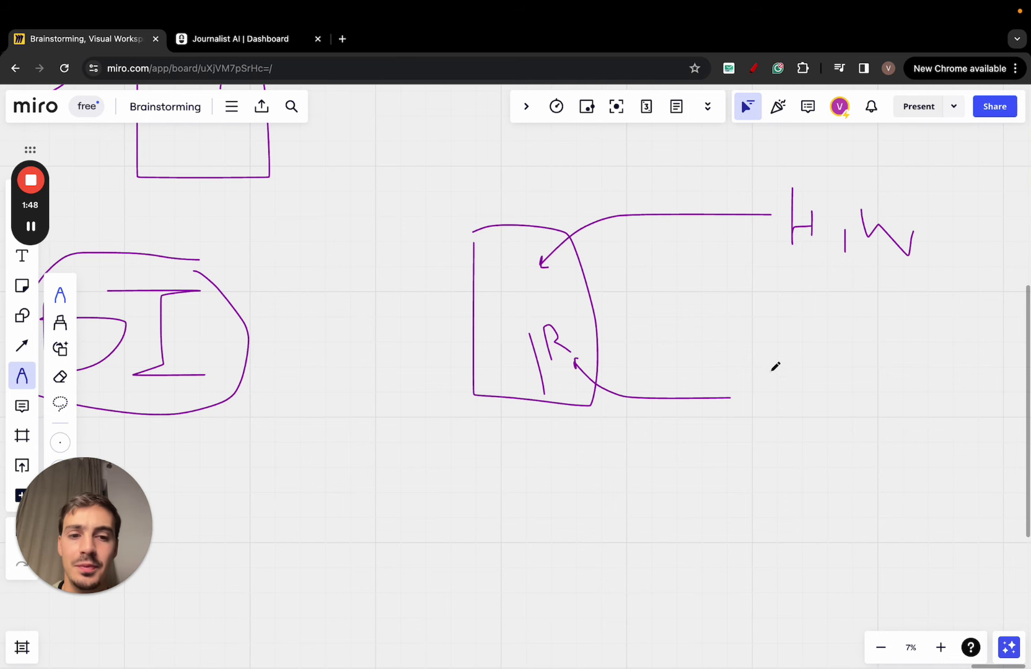
drag(771, 379, 791, 409)
mouse_move(772, 364)
mouse_down()
mouse_move(772, 406)
mouse_move(806, 360)
mouse_move(802, 400)
mouse_up()
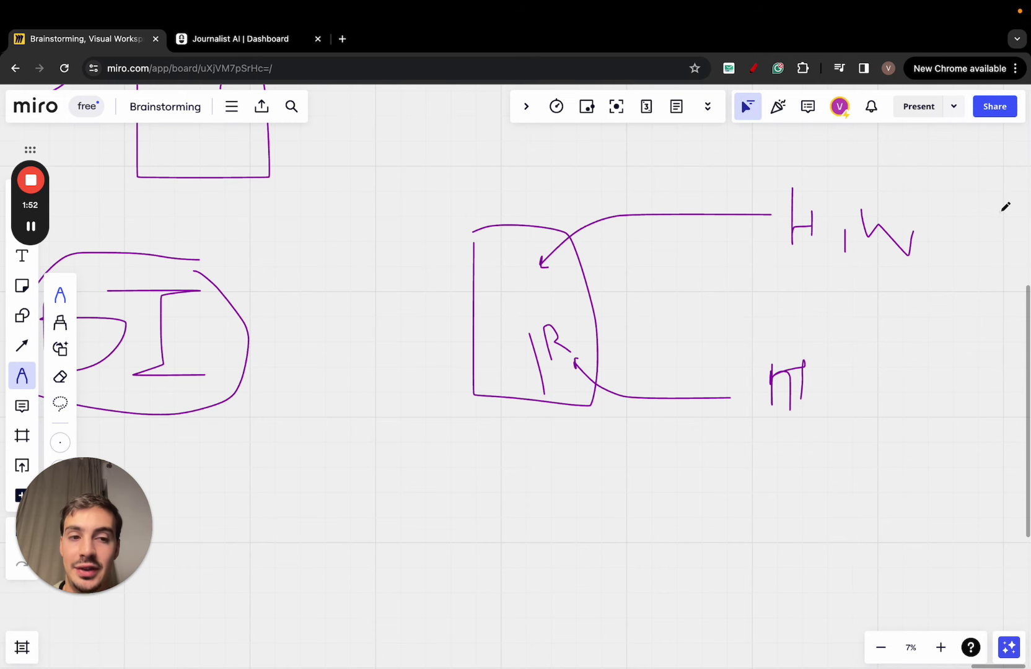
Step: Draw an arrow pointing at the "H, W" label, circle the lower label and the H, and add a stroke over the W
scroll(1003, 205, right, 4)
drag(952, 217, 859, 221)
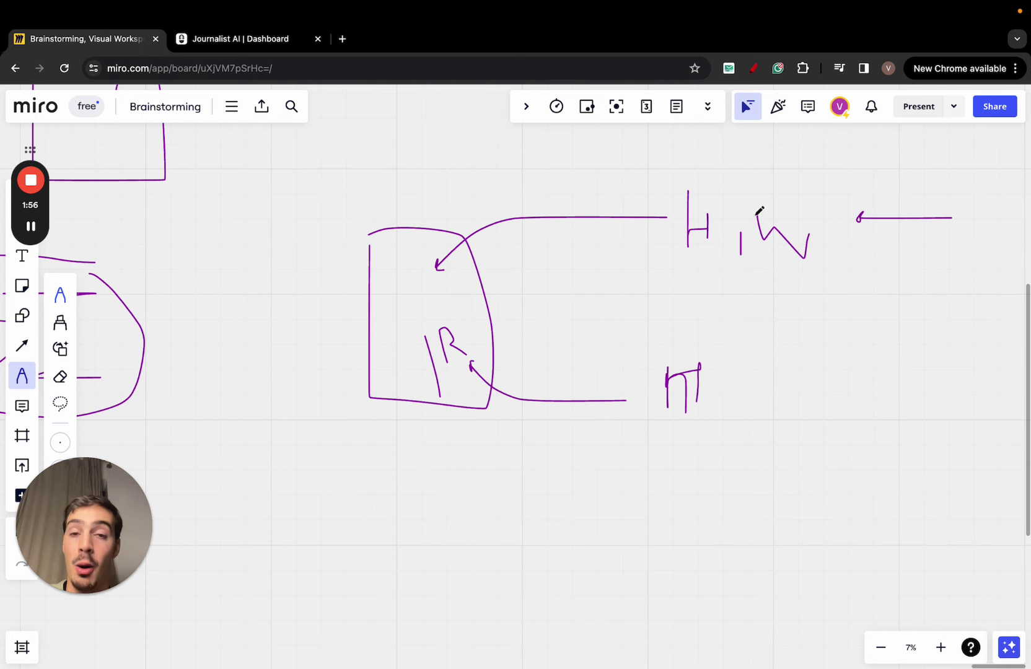
mouse_move(729, 343)
mouse_down()
mouse_move(629, 397)
mouse_move(731, 355)
mouse_up()
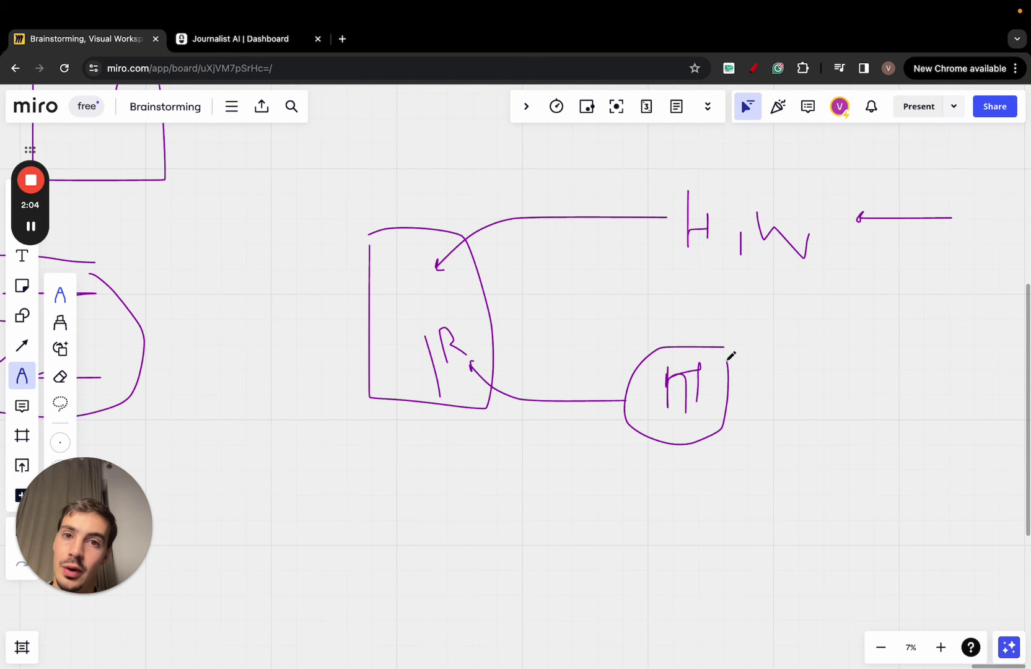
mouse_move(718, 179)
mouse_down()
mouse_move(682, 262)
mouse_move(726, 194)
mouse_move(813, 239)
mouse_up()
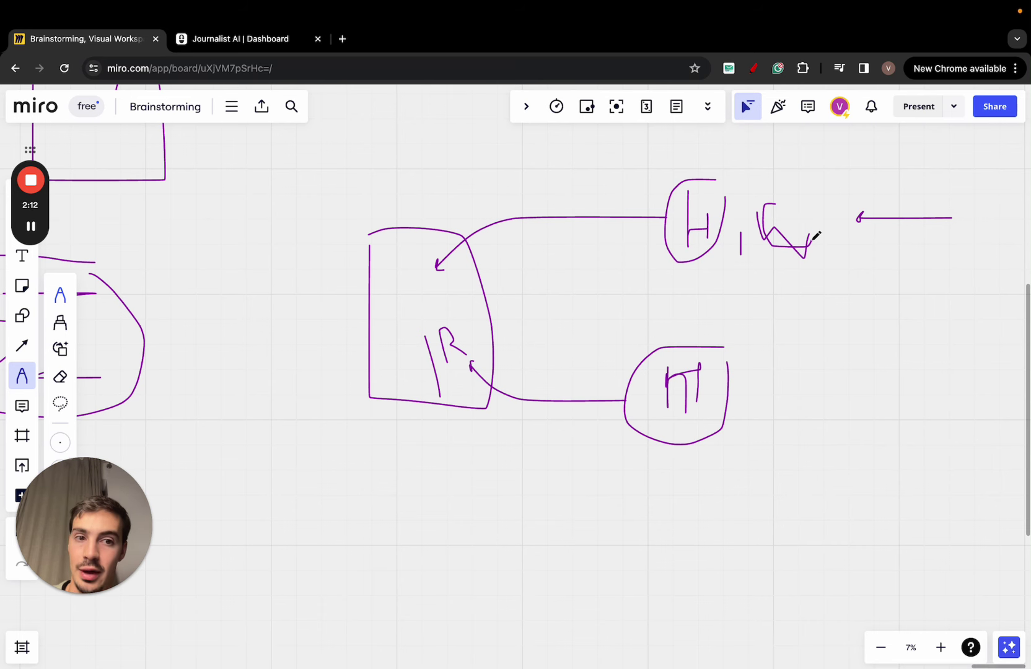
Step: Write "1K" beside the upper arrow, and draw an arrow into the lower circle with a short handwritten label starting with 1
scroll(817, 235, right, 5)
drag(853, 194, 853, 262)
drag(876, 200, 876, 252)
mouse_move(876, 253)
mouse_down()
mouse_move(903, 205)
mouse_move(906, 245)
mouse_up()
drag(727, 398, 601, 400)
mouse_move(730, 376)
mouse_down()
mouse_move(731, 421)
mouse_move(780, 400)
mouse_move(766, 421)
mouse_move(797, 408)
mouse_up()
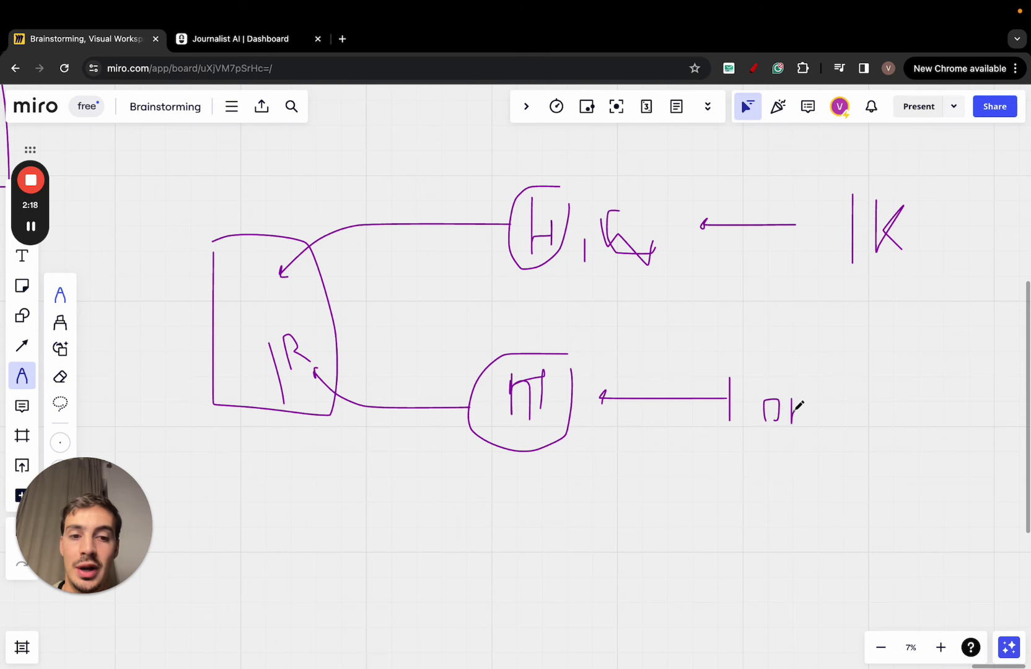
Step: Circle "1K", write "BI" at its upper corner and loop both together, adding a slanted line beside the lower label
mouse_move(874, 185)
mouse_down()
mouse_move(942, 223)
mouse_move(921, 214)
mouse_up()
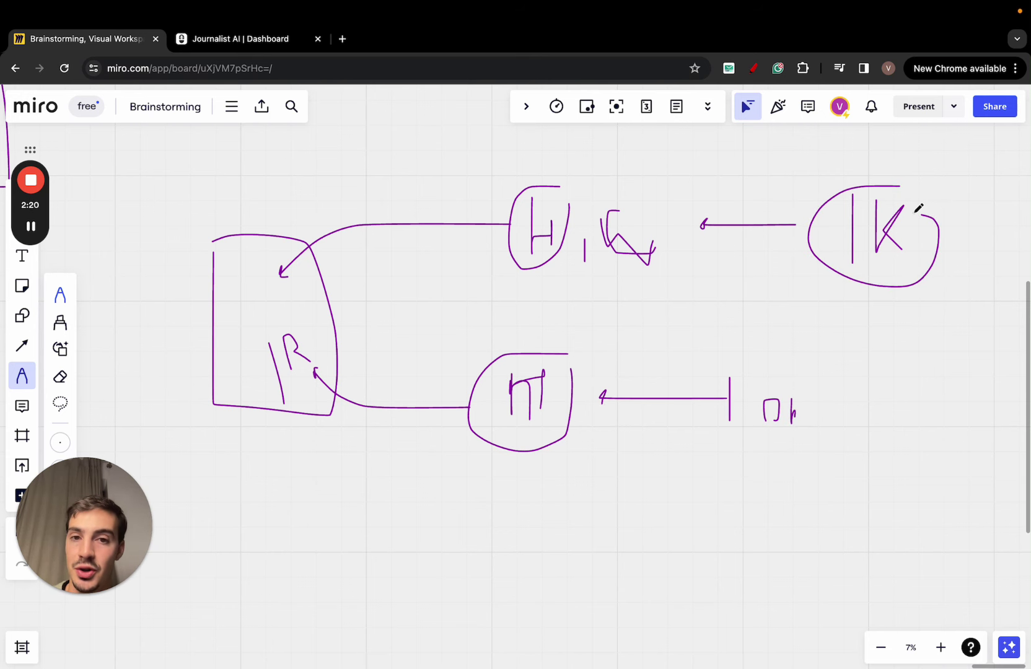
mouse_move(942, 166)
mouse_down()
mouse_move(943, 192)
mouse_move(965, 202)
mouse_up()
drag(824, 389, 814, 398)
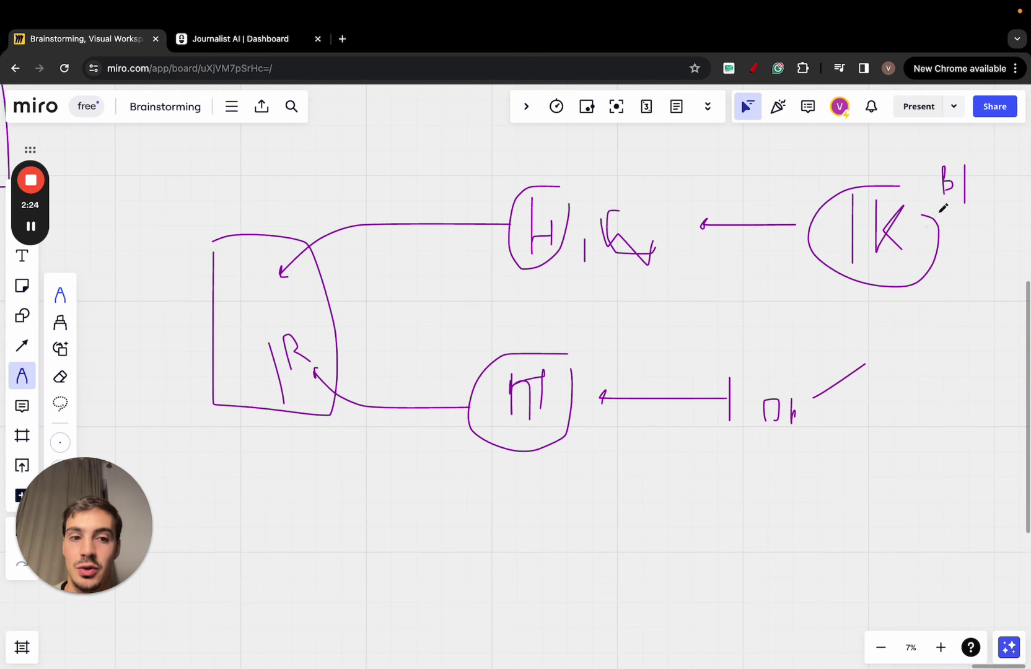
drag(861, 149, 982, 180)
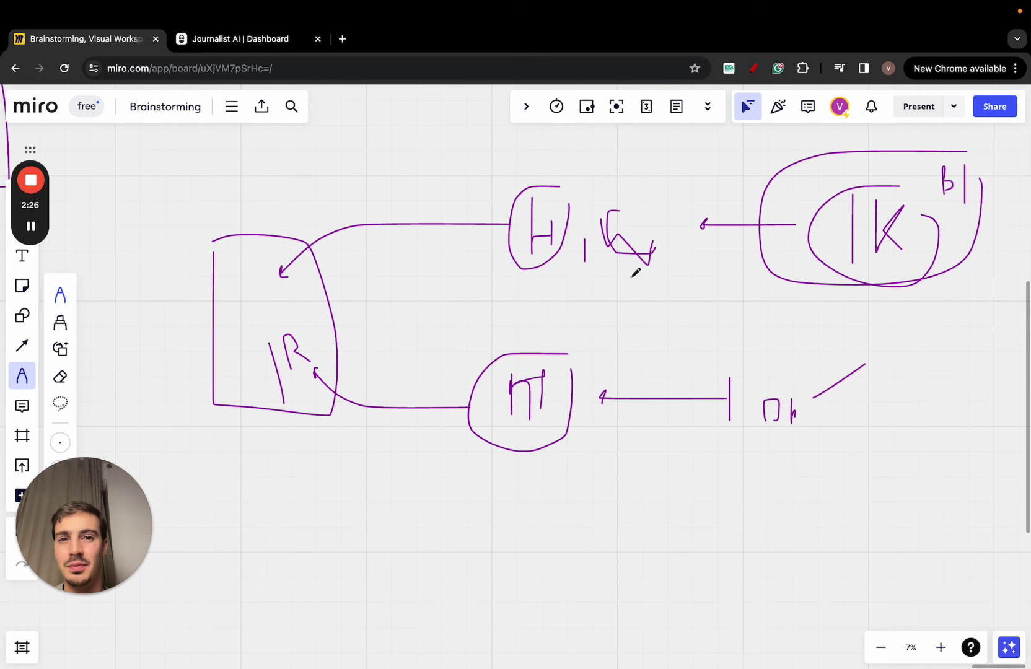
Step: Switch to Journalist AI and open the Gardening Site keyword monitor
scroll(636, 272, left, 2)
scroll(636, 274, down, 1)
scroll(636, 278, up, 3)
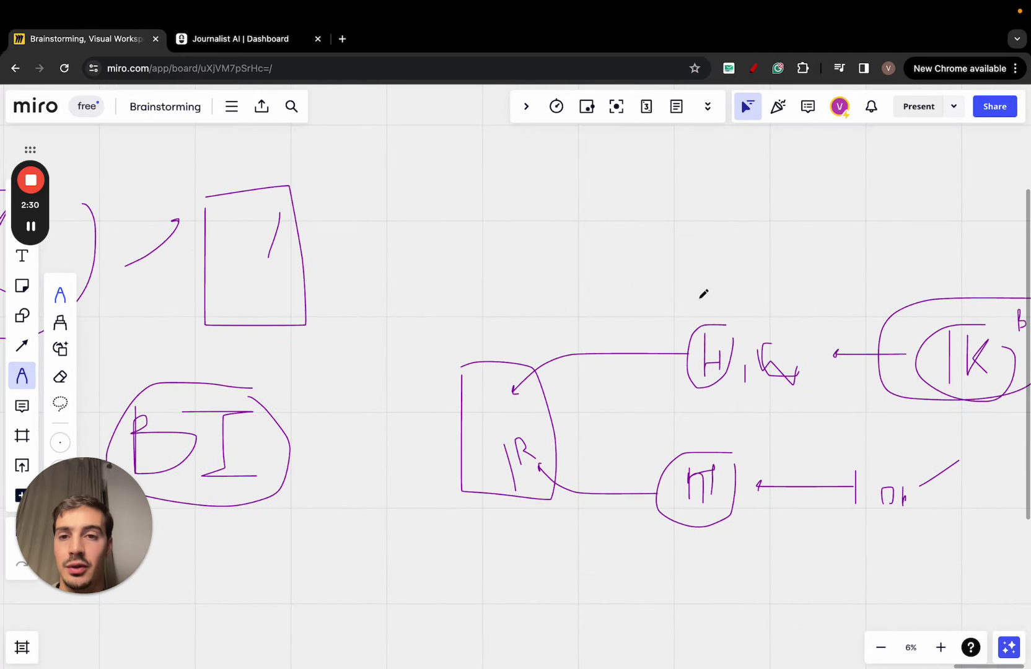
click(267, 43)
scroll(150, 303, down, 3)
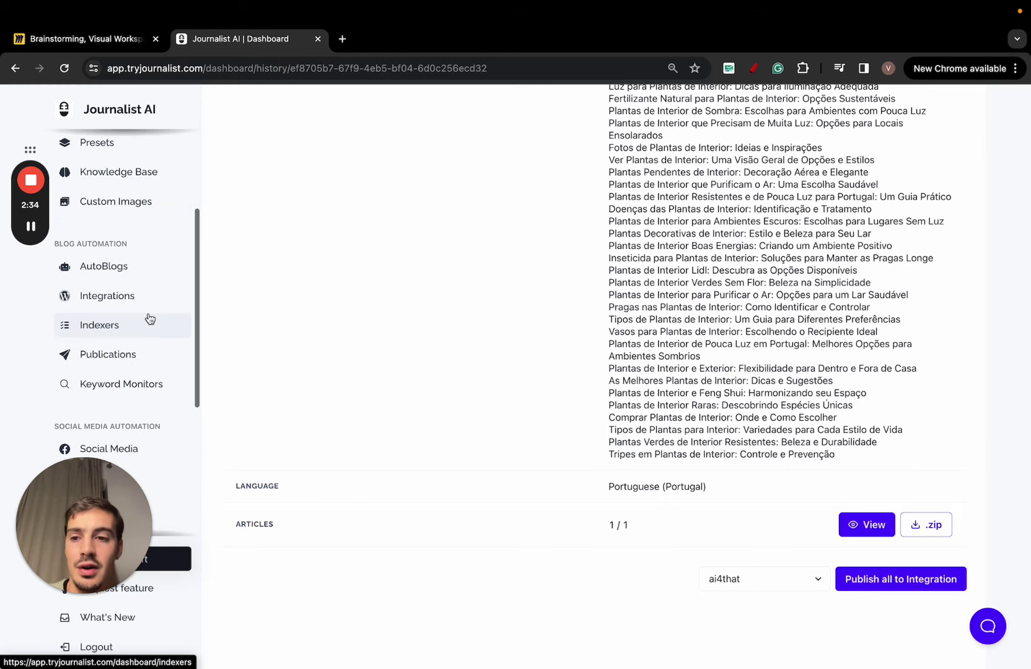
scroll(150, 318, down, 3)
click(151, 242)
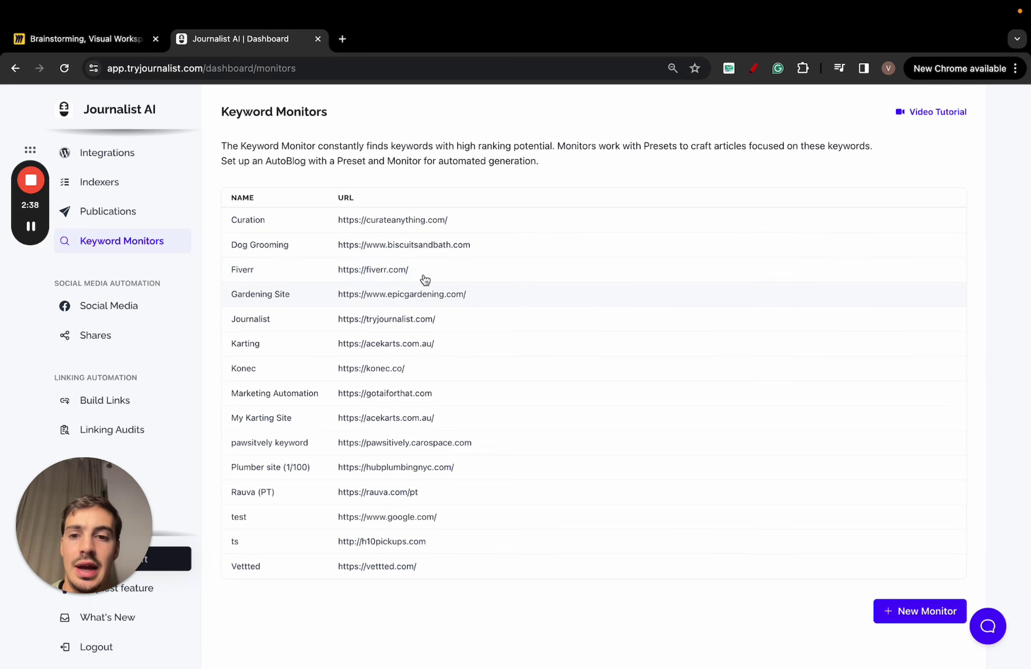
click(477, 305)
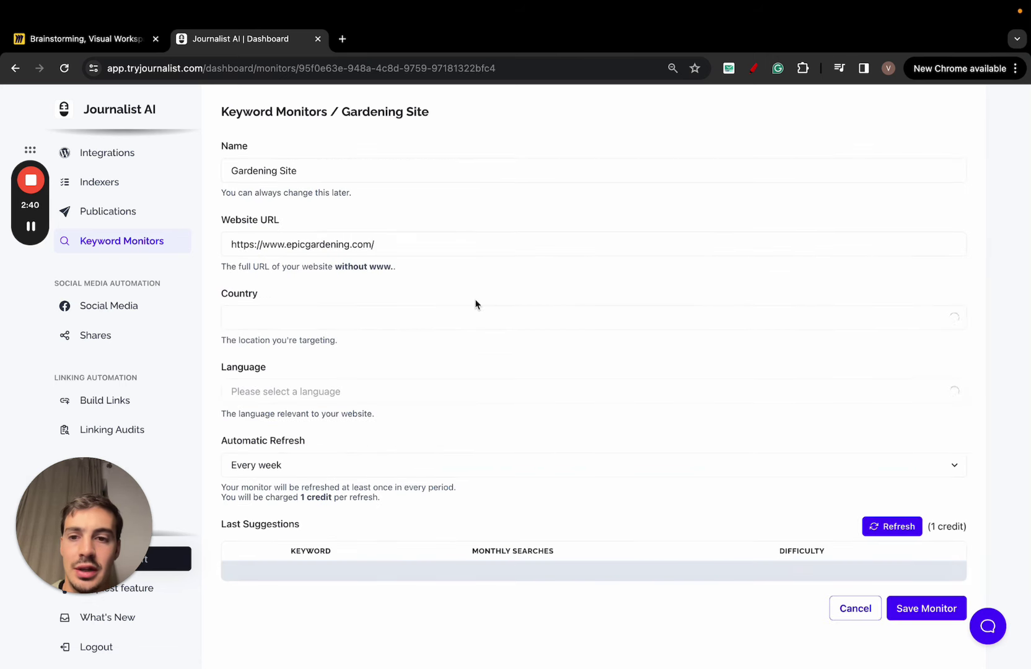
Step: Examine the Gardening Site monitor's last keyword suggestions with their monthly searches and difficulty
scroll(402, 363, down, 7)
scroll(527, 381, up, 6)
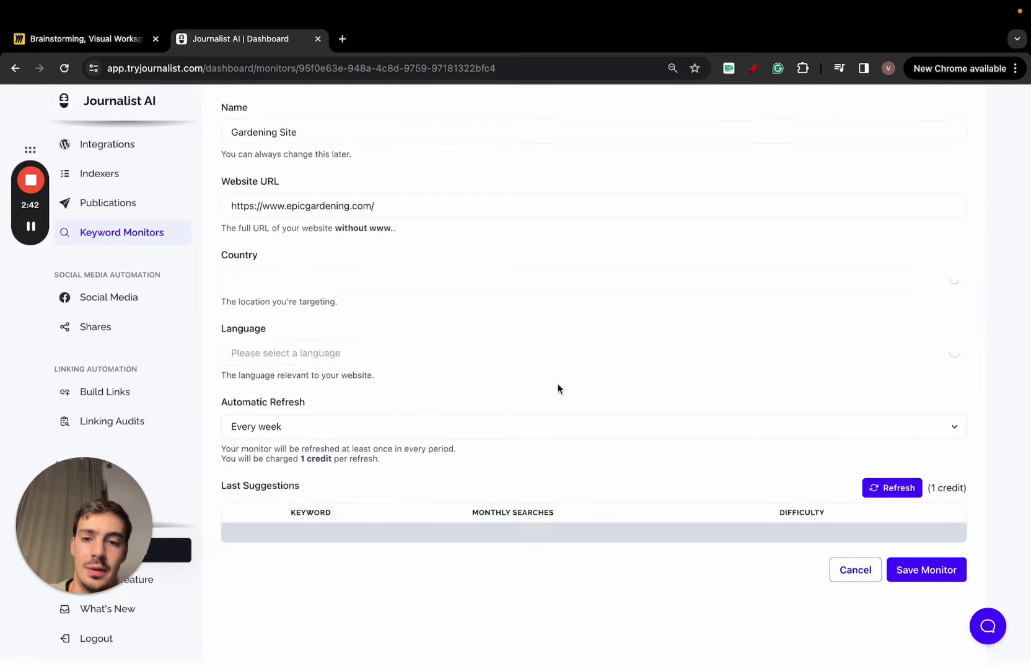
scroll(697, 472, down, 8)
drag(848, 313, 861, 465)
click(995, 323)
scroll(748, 391, down, 6)
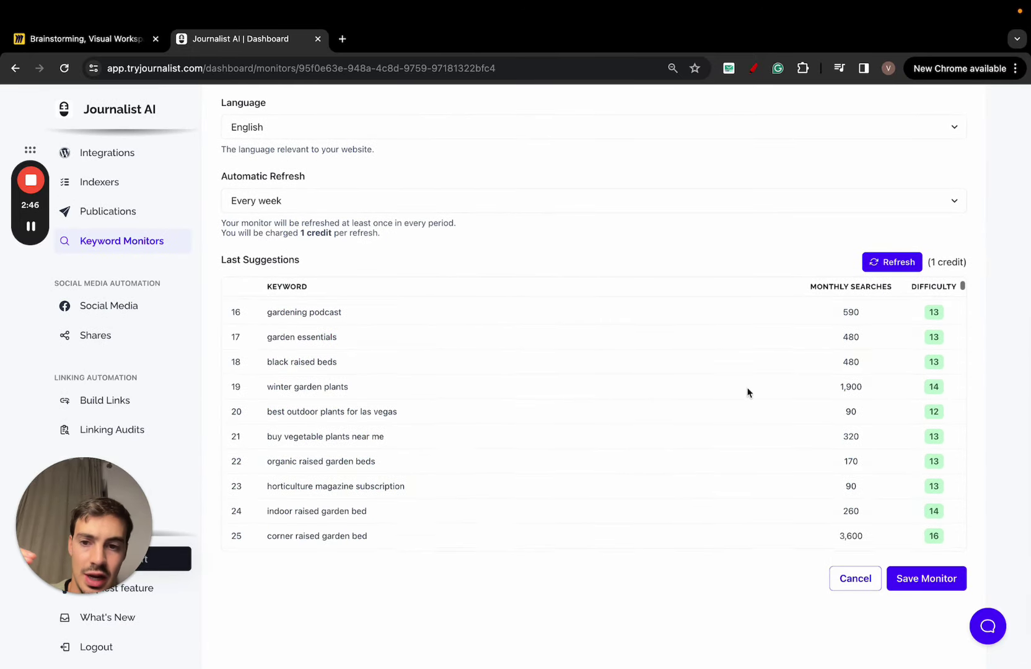
scroll(748, 392, down, 2)
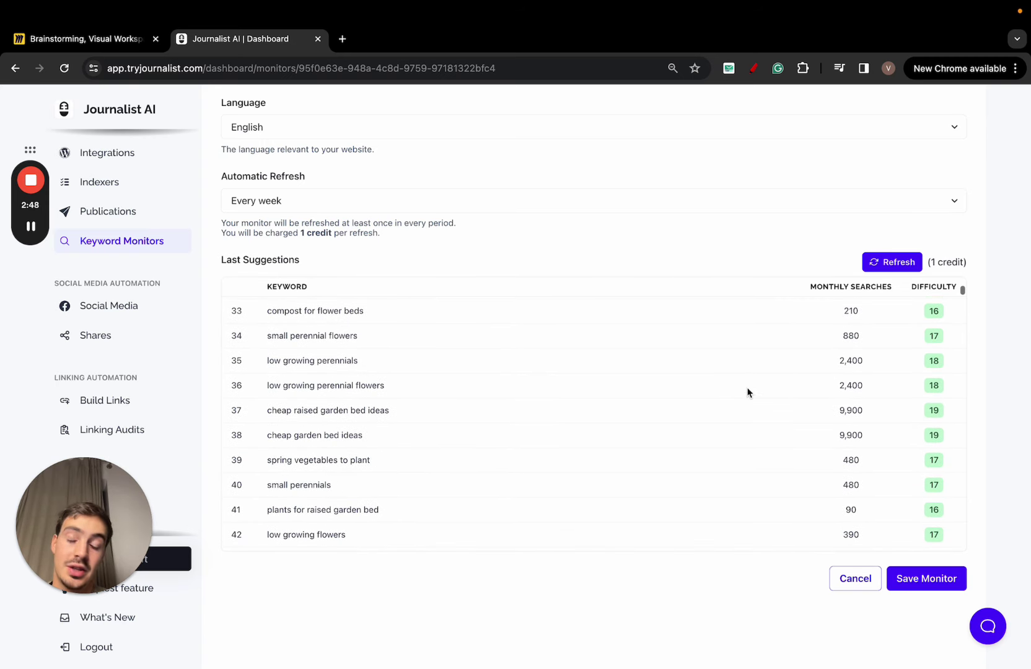
scroll(748, 393, down, 1)
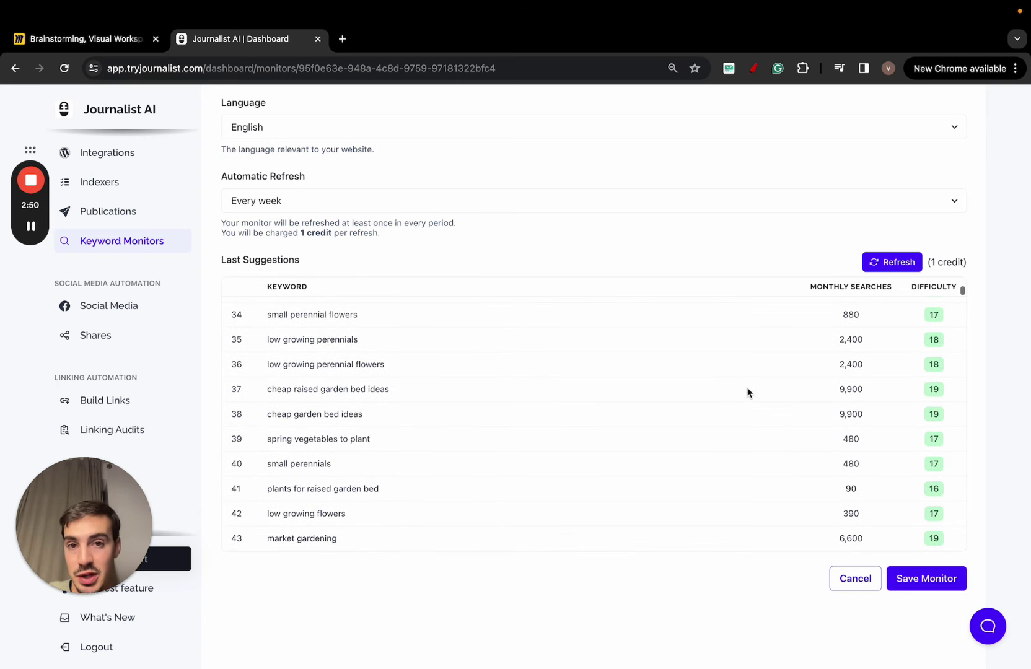
Step: Switch to the Miro board and draw one large loop around the R box together with both branches of circles and arrows
scroll(748, 392, down, 5)
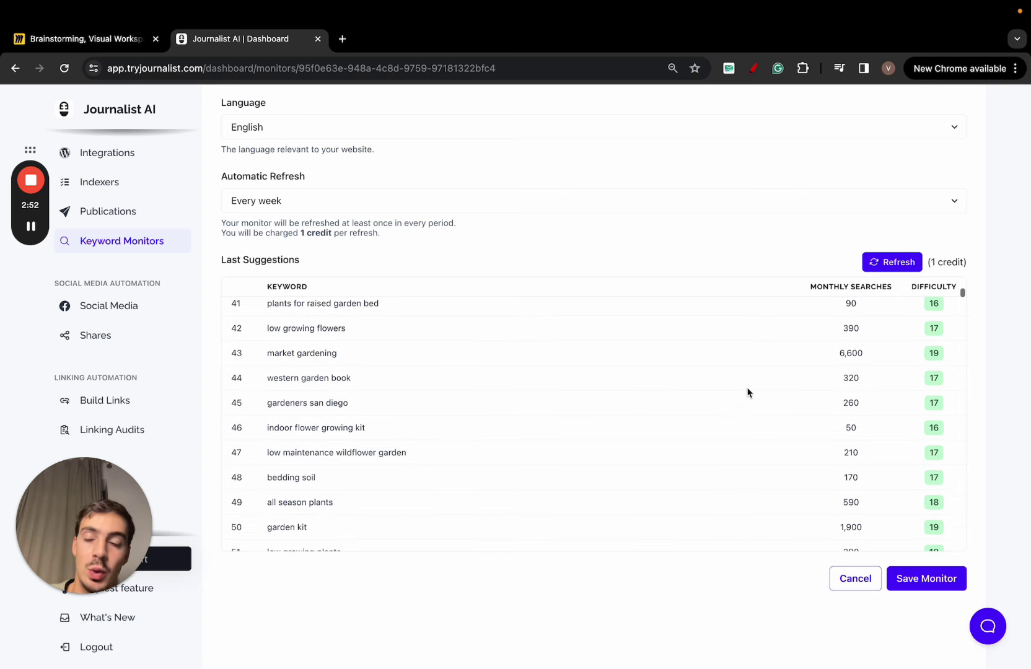
click(122, 41)
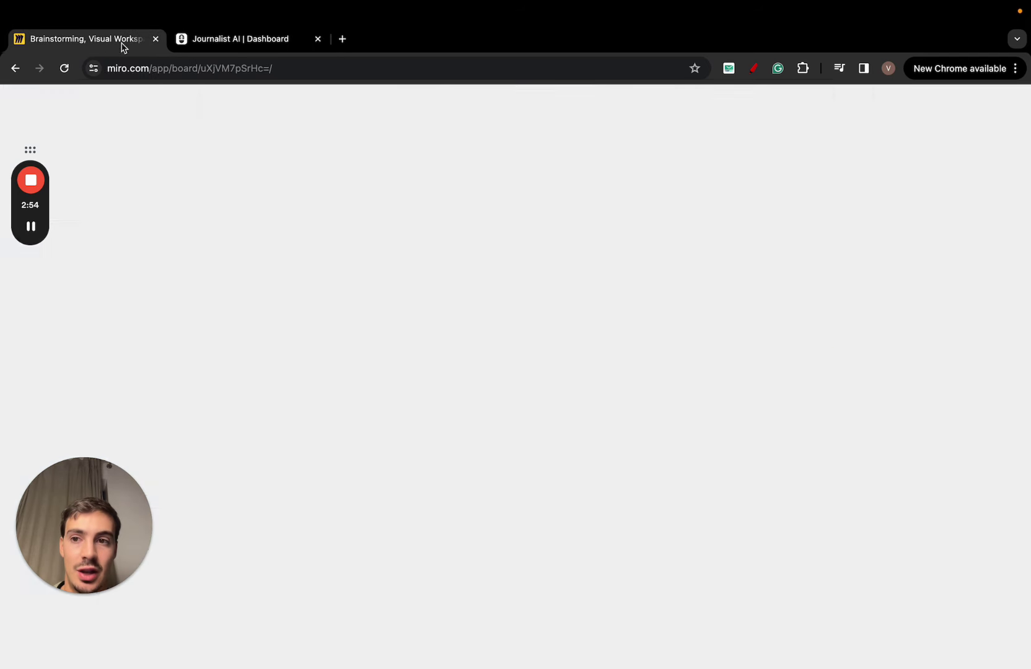
mouse_move(880, 256)
mouse_down()
mouse_move(415, 256)
mouse_move(934, 423)
mouse_move(846, 230)
mouse_up()
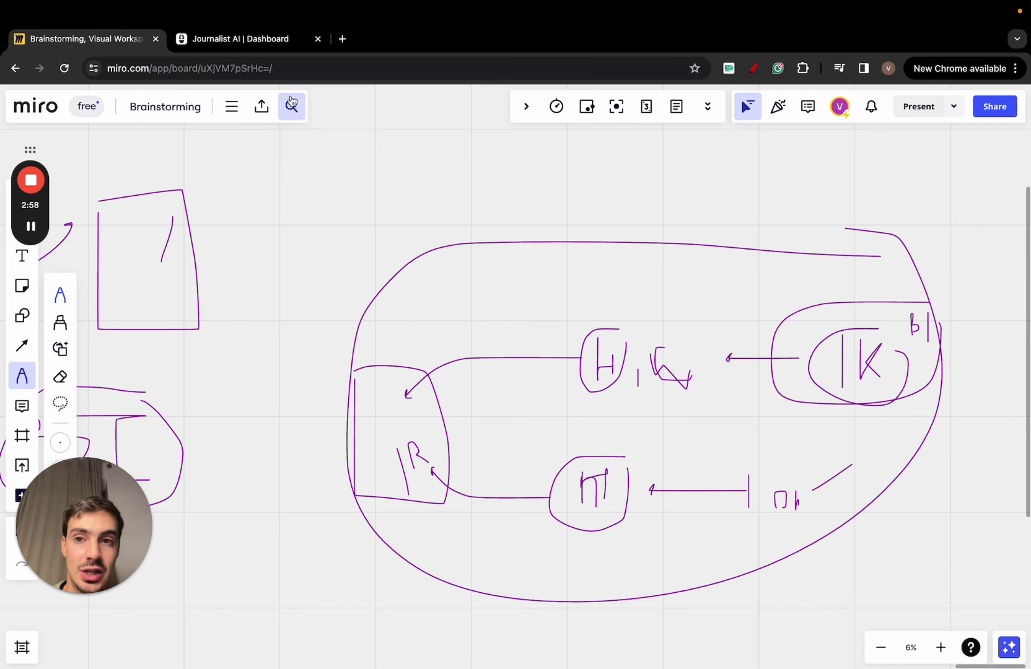
Step: Return to Journalist AI, open the Generate Articles form and check the options for the number of articles
click(246, 40)
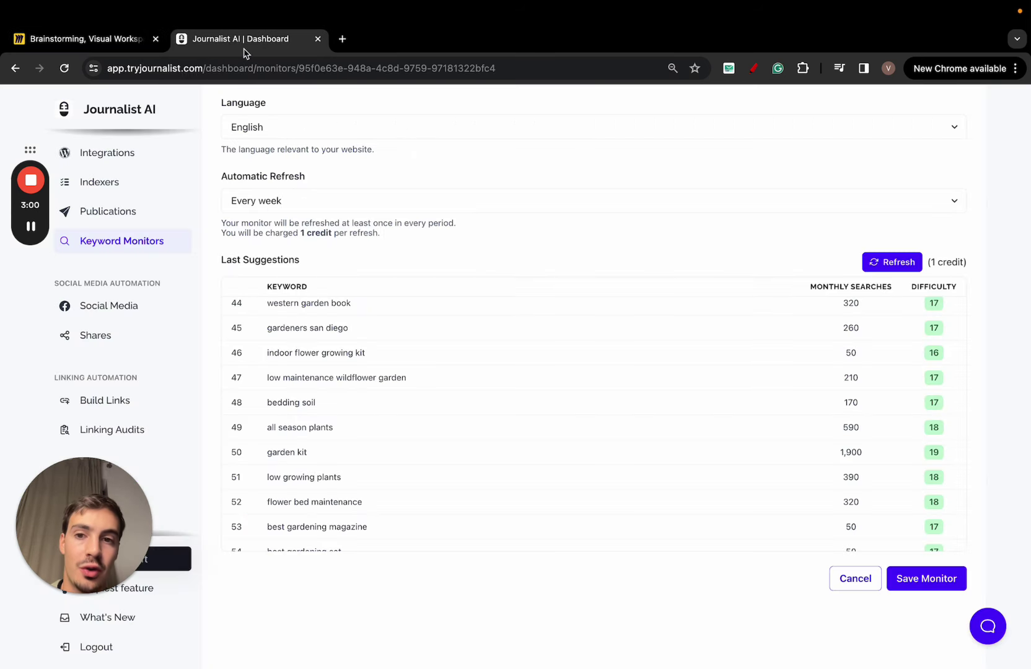
scroll(138, 246, up, 5)
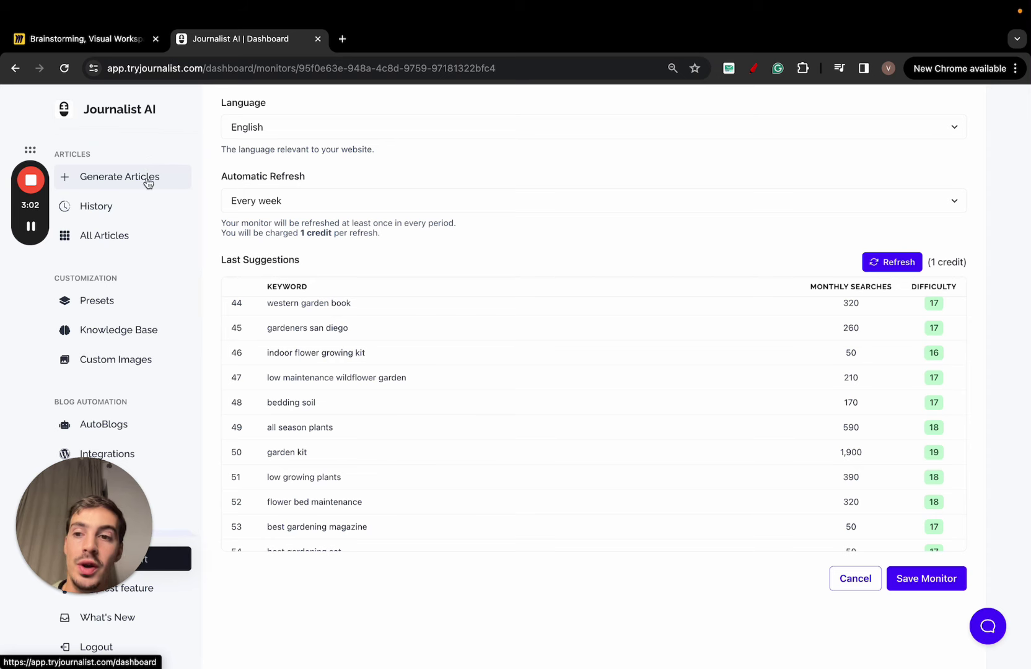
click(148, 182)
click(267, 219)
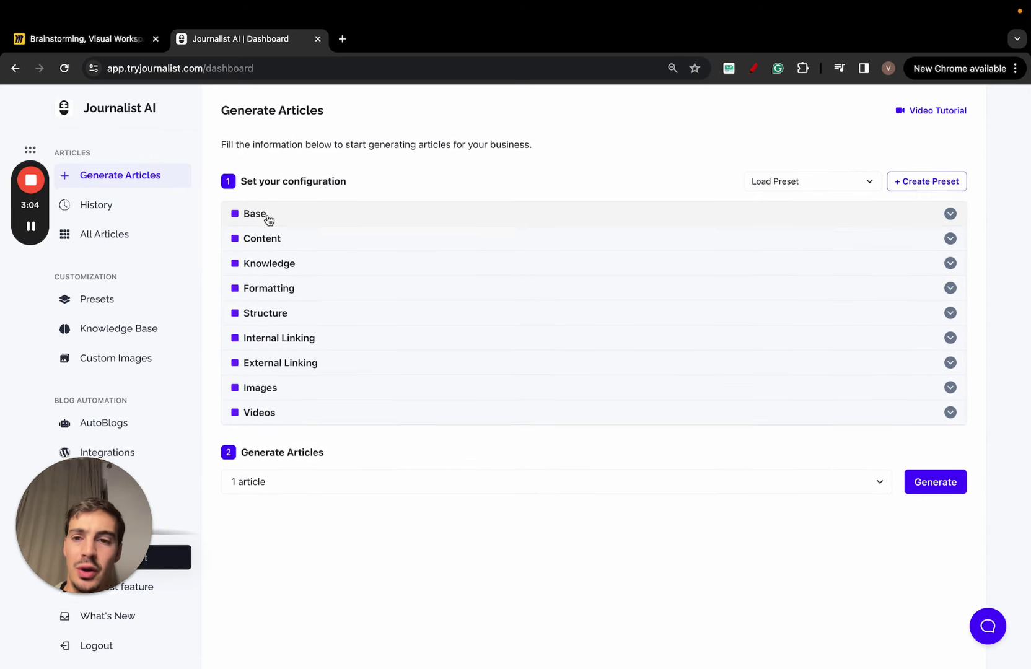
click(324, 483)
click(391, 391)
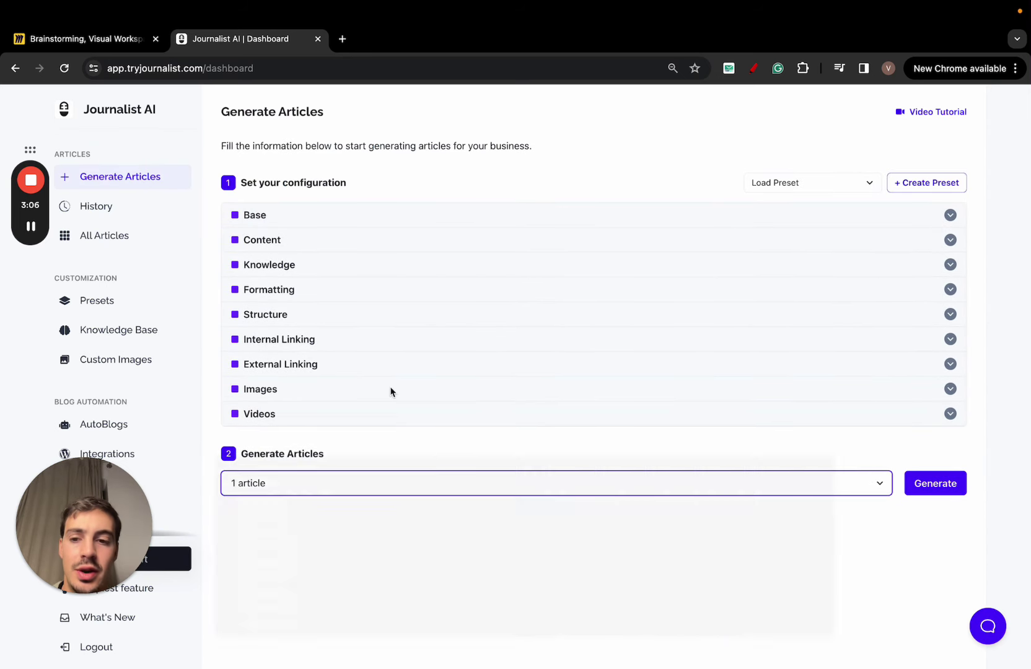
Step: Expand the Videos and Images settings and look through the available image providers, keeping Stock Images
click(329, 413)
click(283, 390)
scroll(298, 447, down, 3)
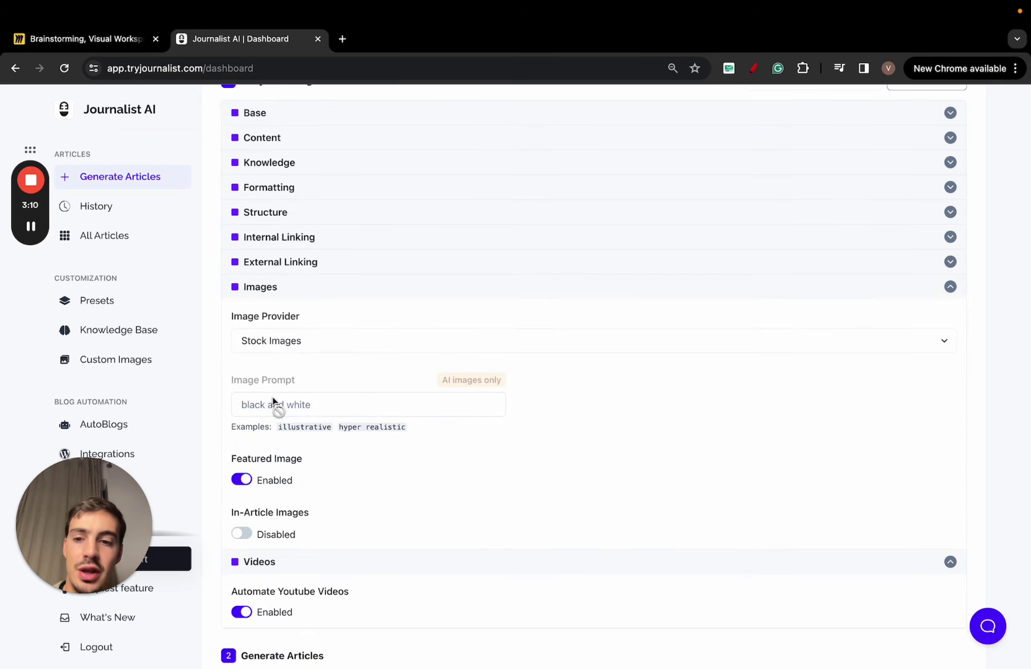
click(297, 342)
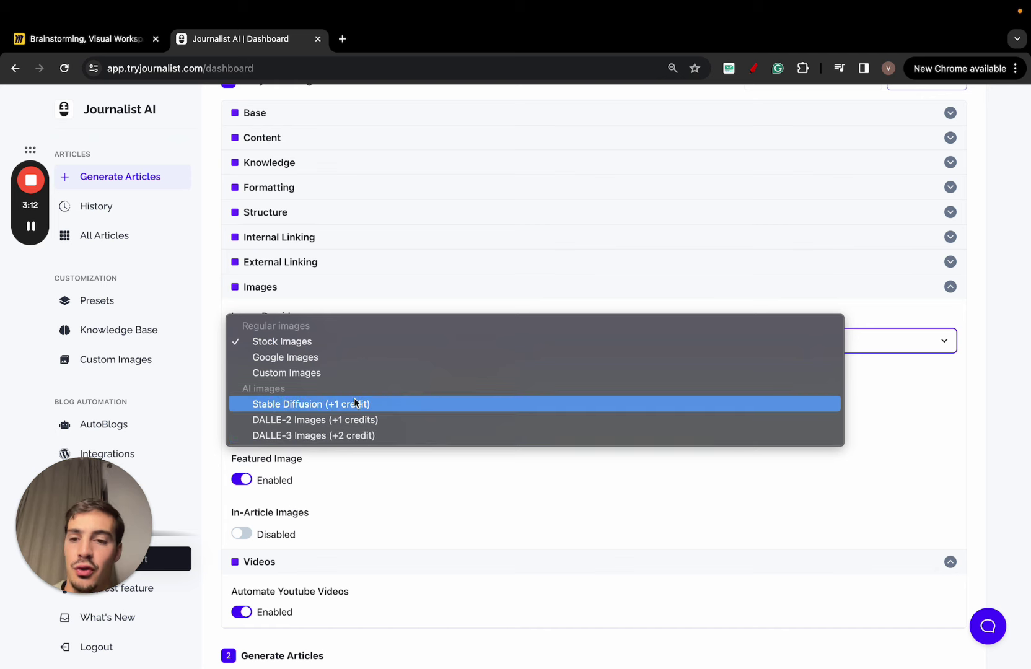
click(328, 293)
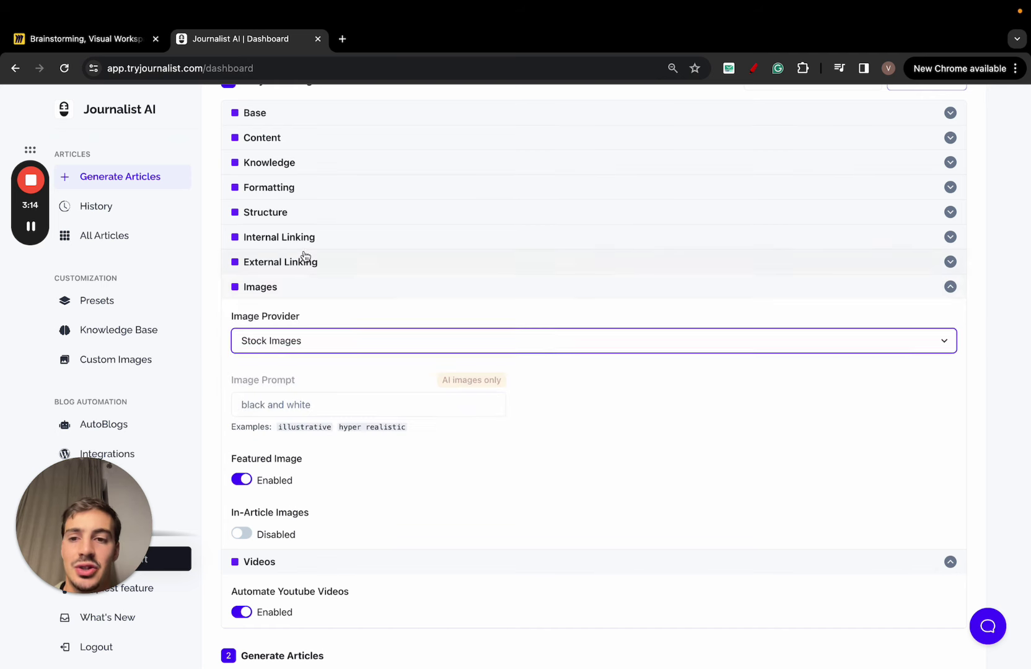
Step: Expand the External Linking and Internal Linking settings and review their sitemap, link density and external source options
click(304, 260)
click(327, 241)
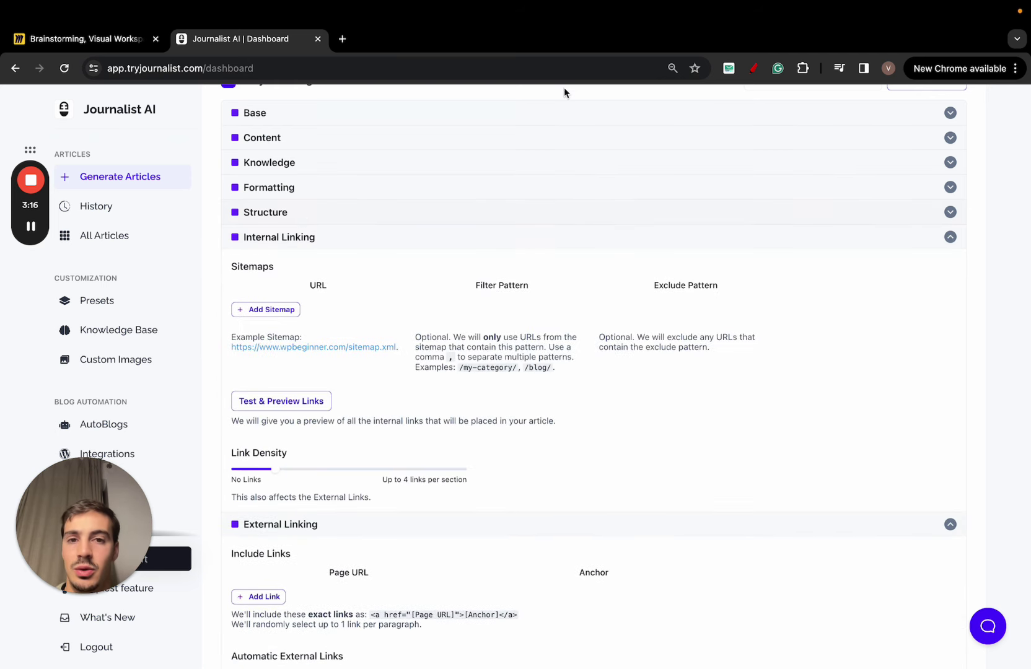
scroll(312, 434, down, 3)
scroll(312, 492, down, 3)
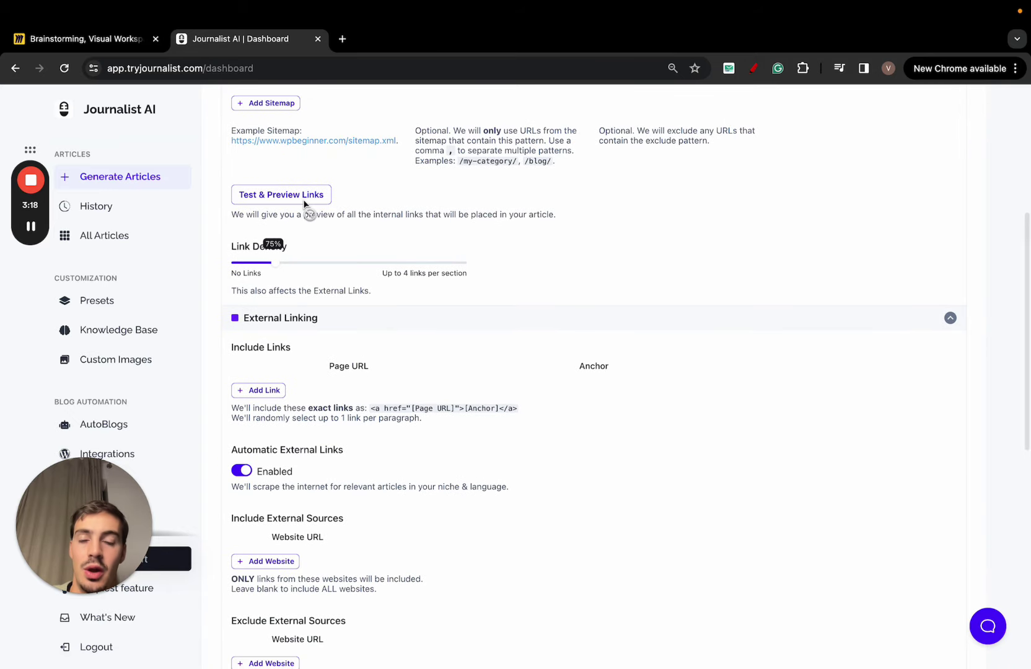
Step: Start annotating the page and draw a red box labelled R with branch lines leading out to B, T and 1
click(754, 68)
mouse_move(587, 300)
mouse_down()
mouse_move(704, 529)
mouse_move(595, 317)
mouse_move(644, 241)
mouse_move(644, 276)
mouse_move(655, 280)
mouse_up()
drag(690, 364, 840, 314)
mouse_move(864, 276)
mouse_down()
mouse_move(898, 270)
mouse_move(854, 364)
mouse_up()
mouse_move(600, 457)
mouse_down()
mouse_move(647, 457)
mouse_move(686, 493)
mouse_up()
drag(623, 466, 549, 447)
drag(496, 417, 496, 465)
mouse_move(687, 493)
mouse_down()
mouse_move(898, 475)
mouse_move(873, 546)
mouse_up()
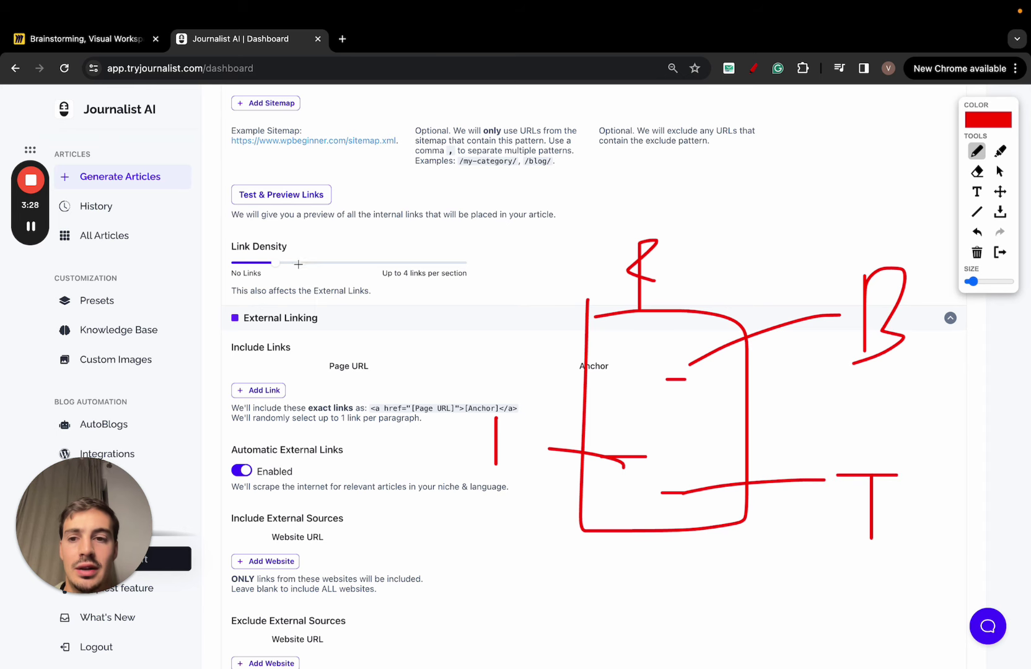
Step: Underline the Internal Linking heading in red, add more branch lines with short labels around the R box, and exit annotation
scroll(564, 303, up, 3)
drag(242, 186, 326, 186)
scroll(659, 478, down, 2)
mouse_move(664, 473)
mouse_down()
mouse_move(628, 473)
mouse_move(488, 383)
mouse_up()
drag(453, 349, 464, 365)
drag(691, 458, 839, 459)
mouse_move(859, 461)
mouse_down()
mouse_move(860, 445)
mouse_move(866, 459)
mouse_up()
drag(700, 404, 744, 349)
drag(776, 325, 762, 332)
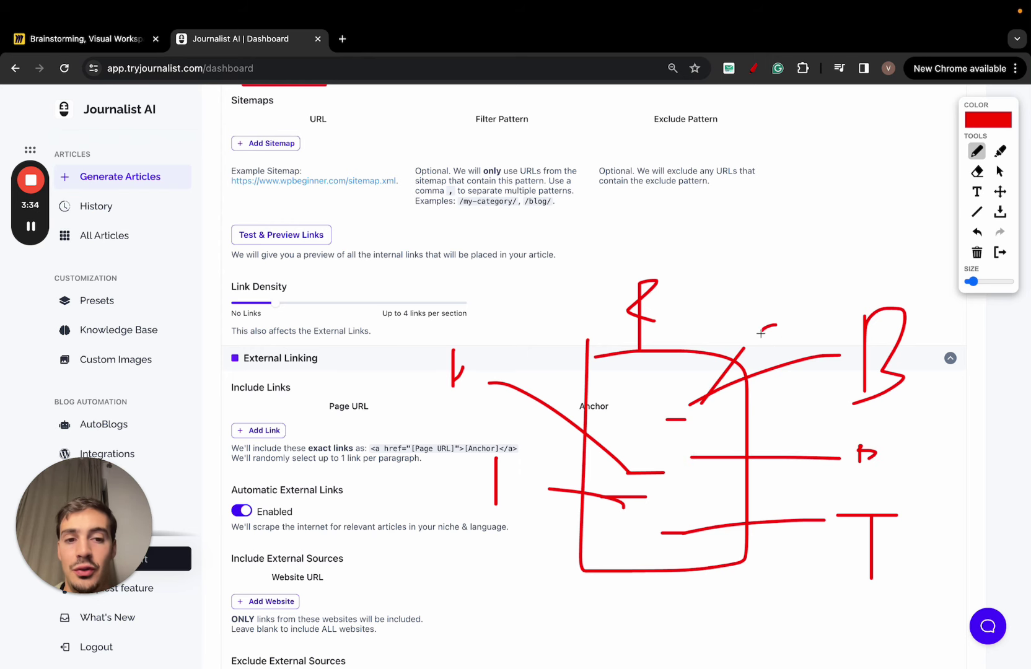
drag(693, 499, 552, 623)
click(1000, 252)
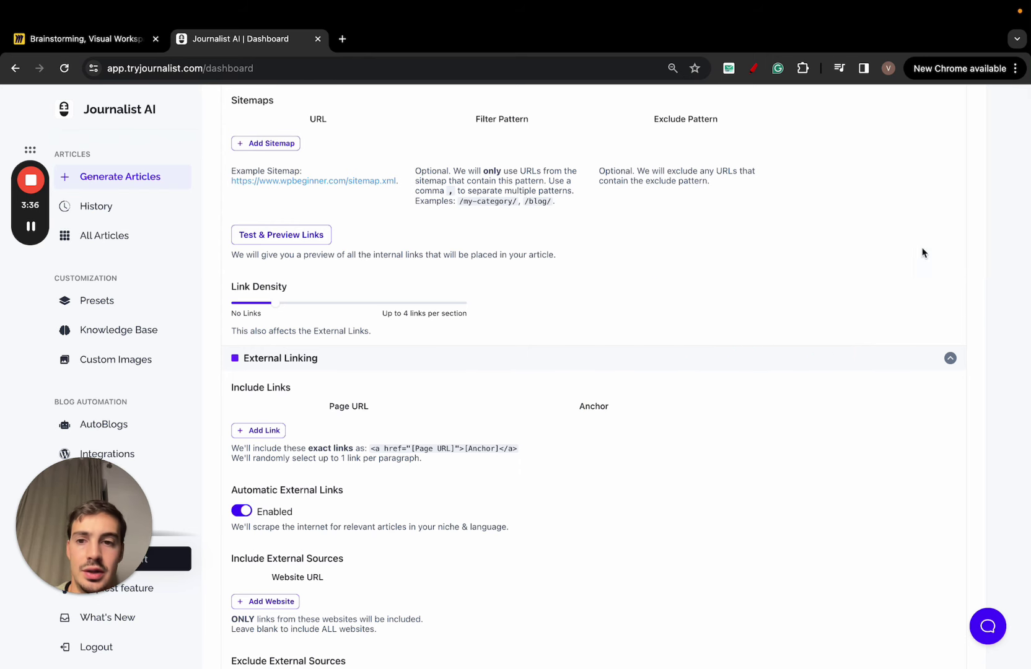
Step: Collapse the Internal Linking, External Linking and Images settings, and expand Structure to check its Article Size options
scroll(437, 317, up, 4)
click(302, 267)
click(281, 299)
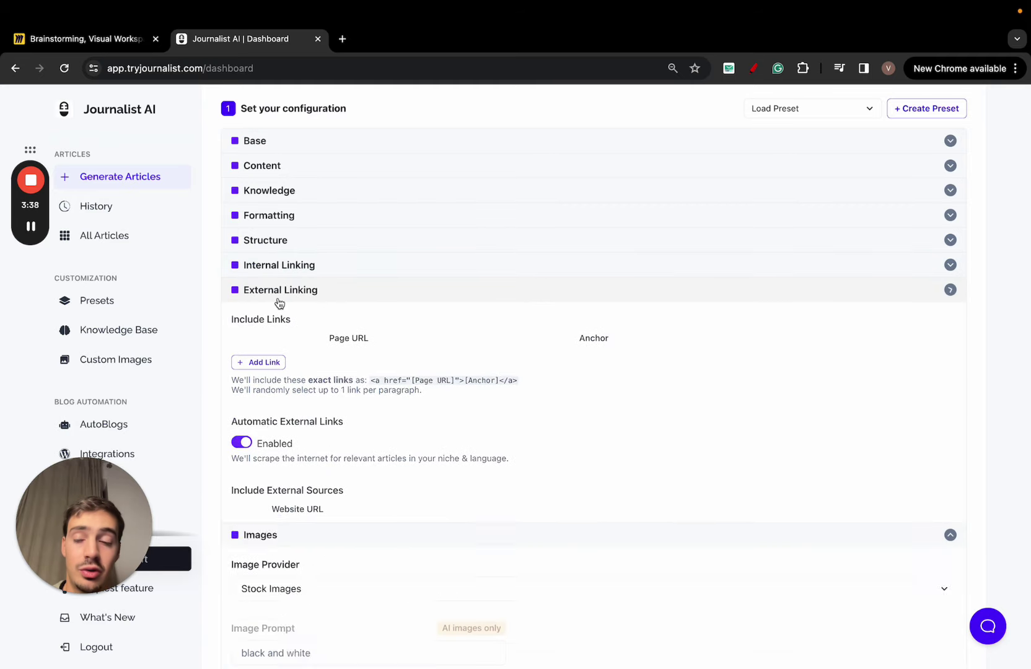
click(292, 314)
click(295, 320)
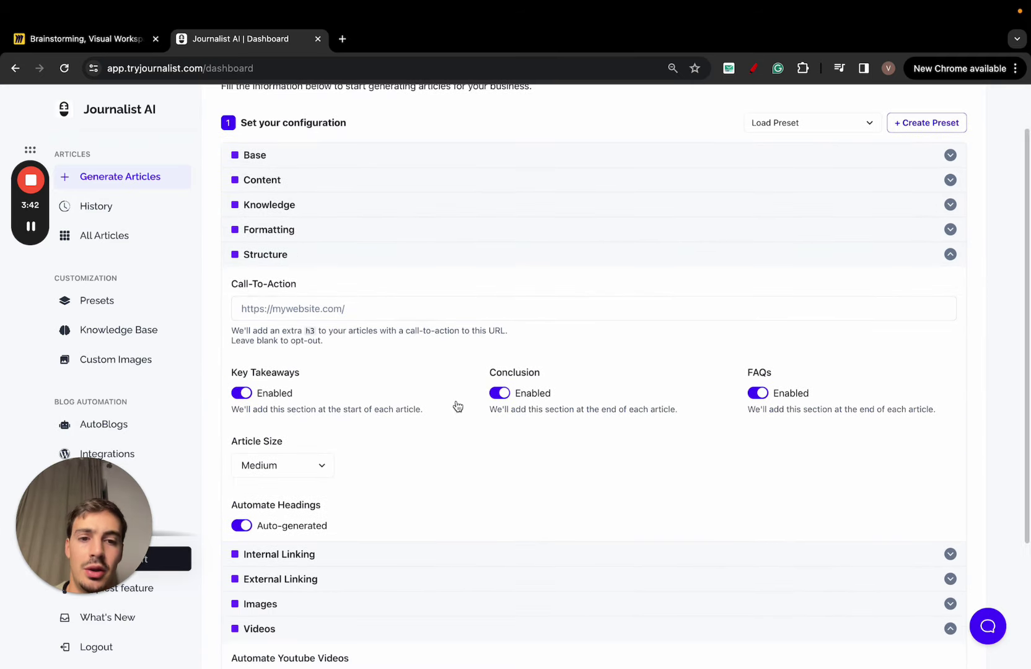
click(286, 474)
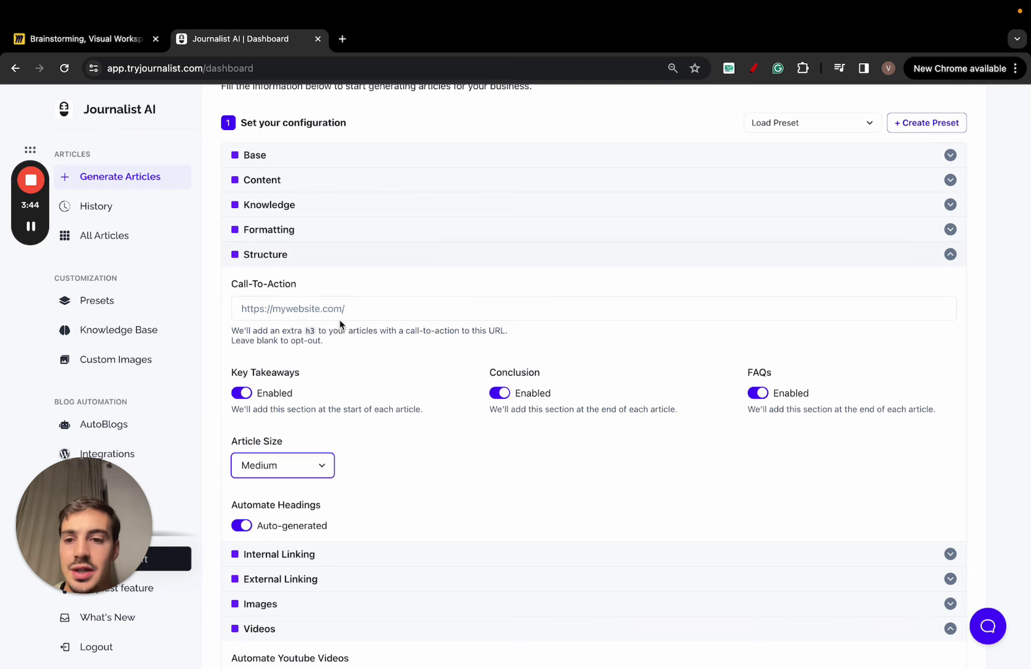
Step: Expand the Formatting, Knowledge and Content settings and review the content options down to the exact keywords field
click(298, 235)
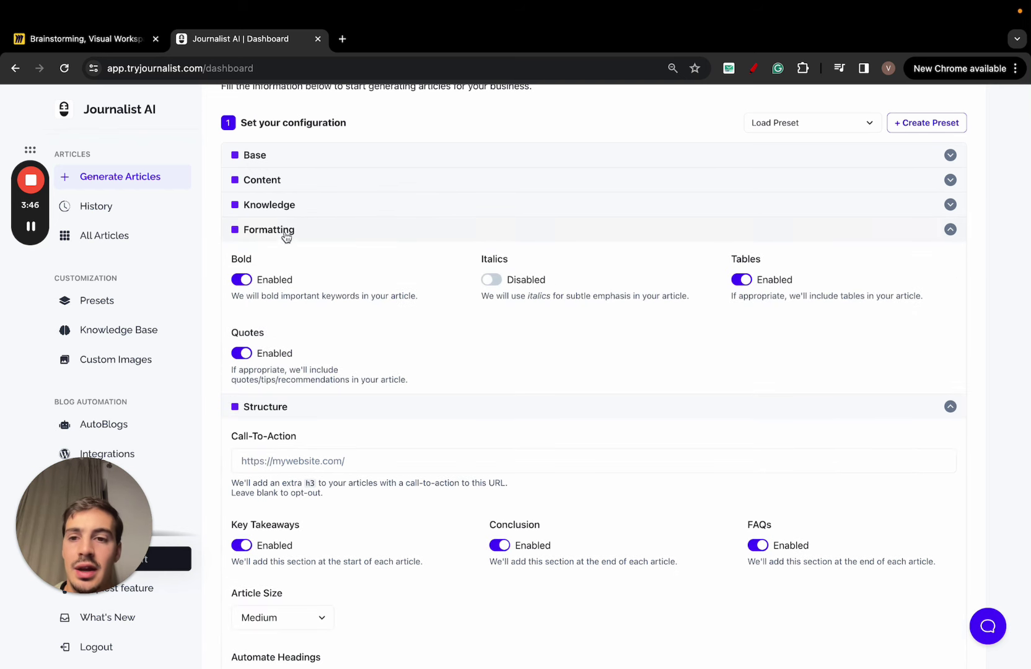
click(276, 208)
click(242, 256)
click(300, 187)
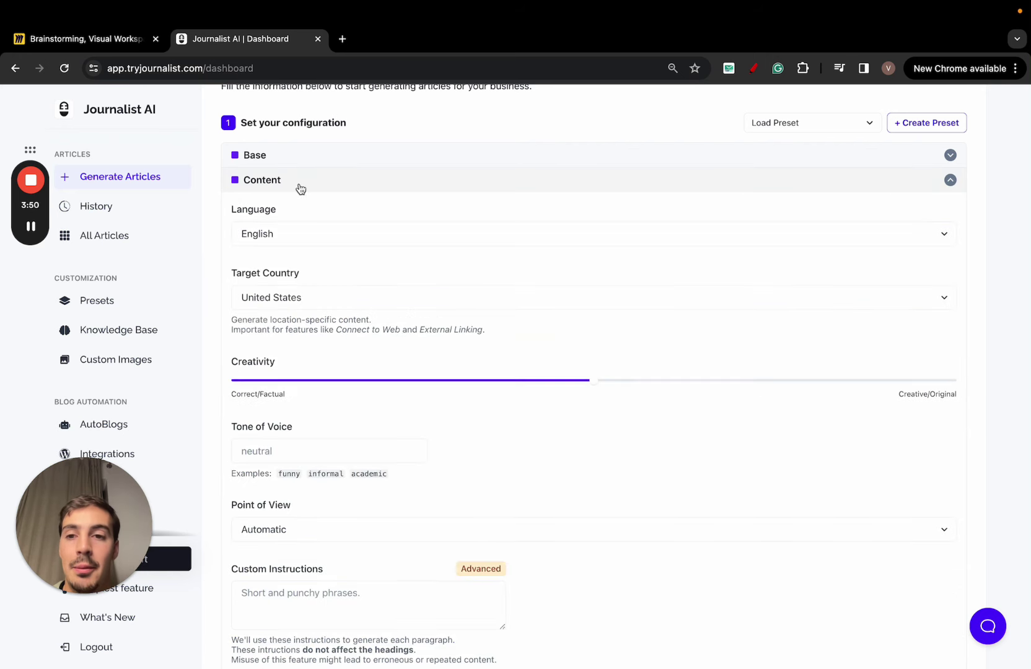
scroll(341, 267, down, 1)
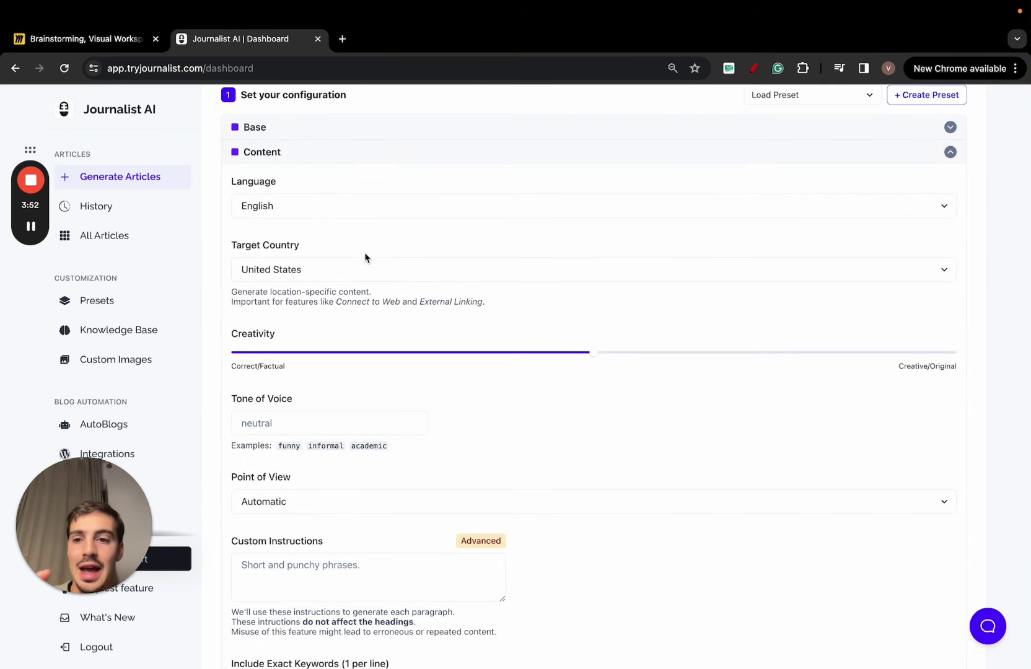
scroll(471, 272, down, 3)
scroll(328, 350, down, 3)
scroll(318, 349, down, 5)
scroll(312, 339, down, 2)
Step: Highlight the Include Exact Keywords heading and its note on including keywords exactly as written, and place the cursor in the field
drag(233, 280, 378, 286)
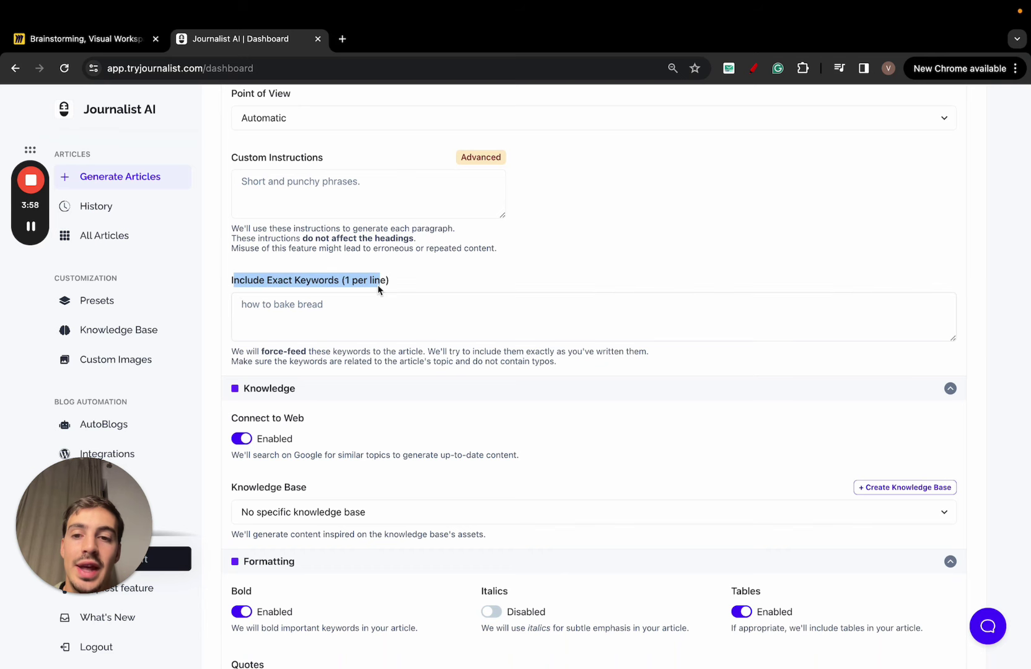
key(super+equal)
key(super+equal)
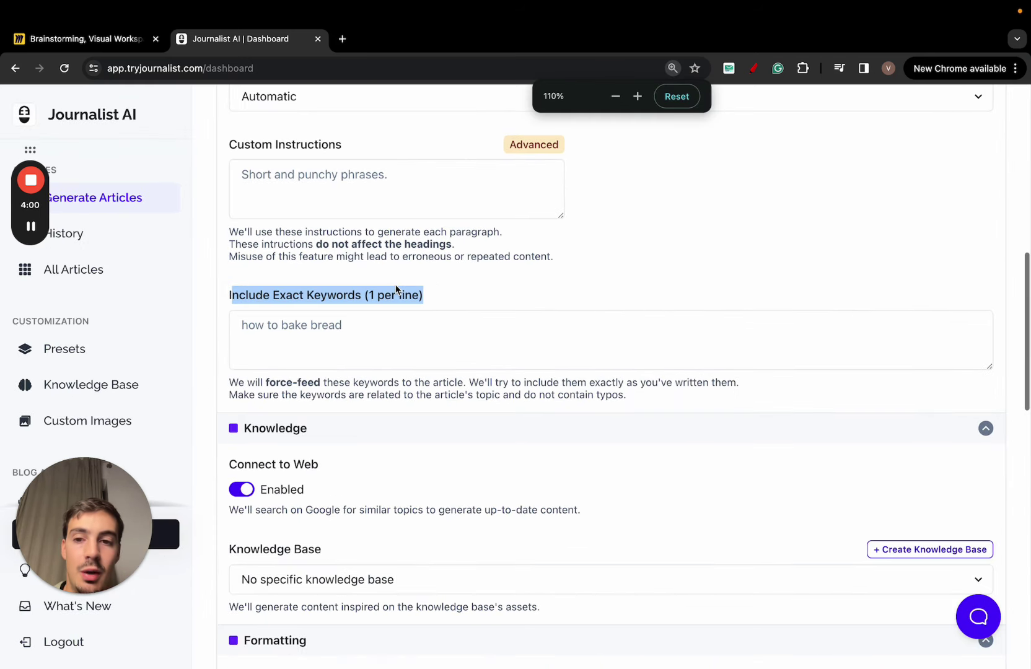
click(424, 288)
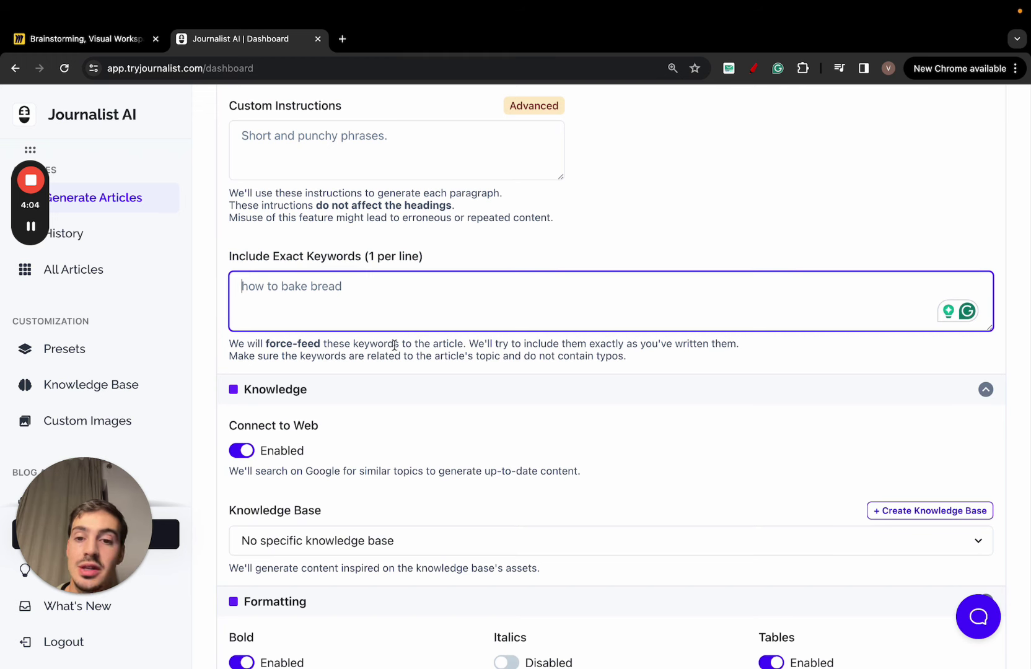
drag(469, 344, 737, 345)
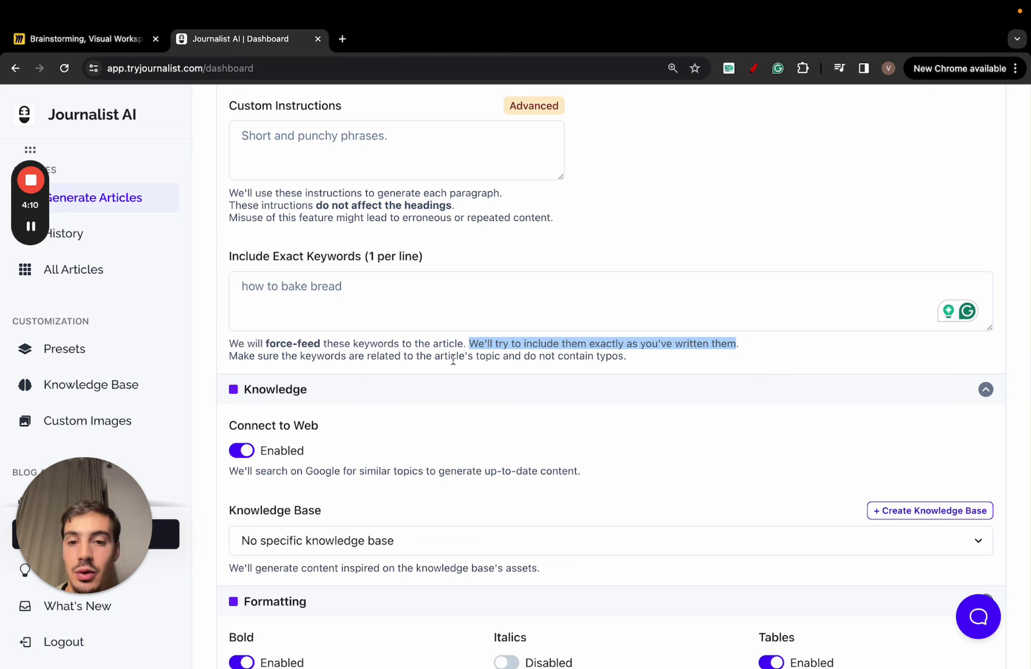
click(534, 299)
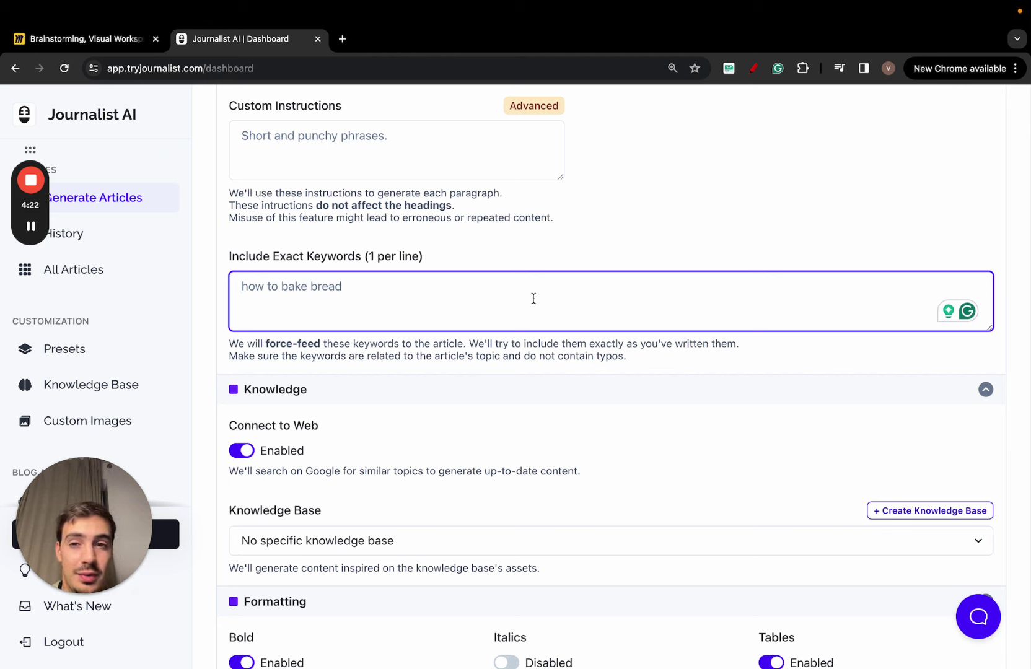
scroll(534, 299, up, 1)
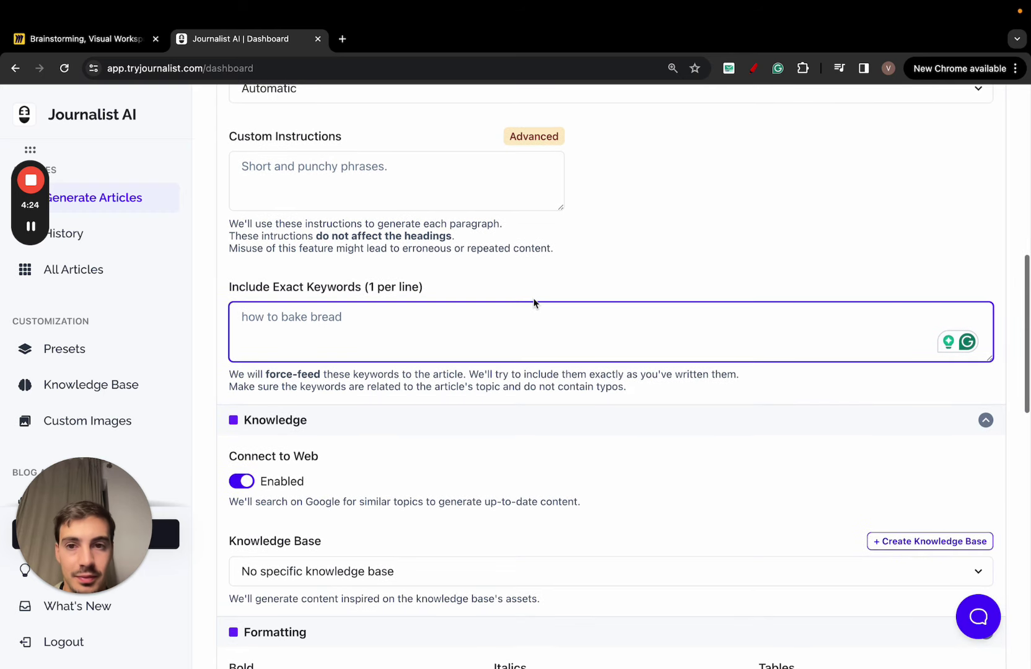
scroll(534, 303, up, 1)
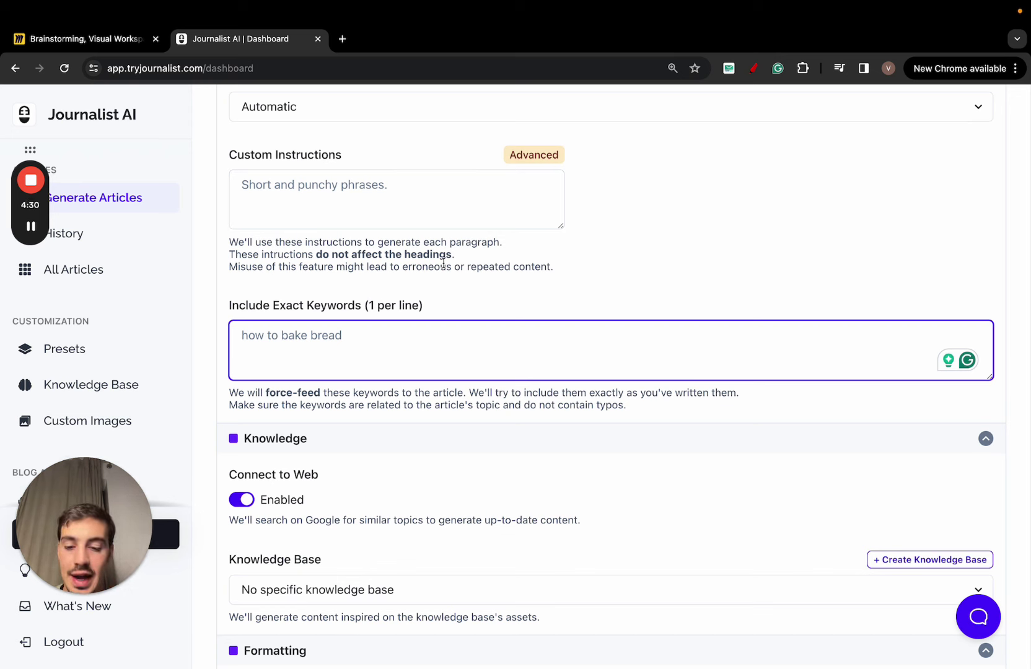
Step: Fill the Include Exact Keywords field with sample lines ending in 2 and 3, and clear the field again
text(add on)
key(Return)
text(1 2 2 3)
key(Return)
text(3)
key(super+a)
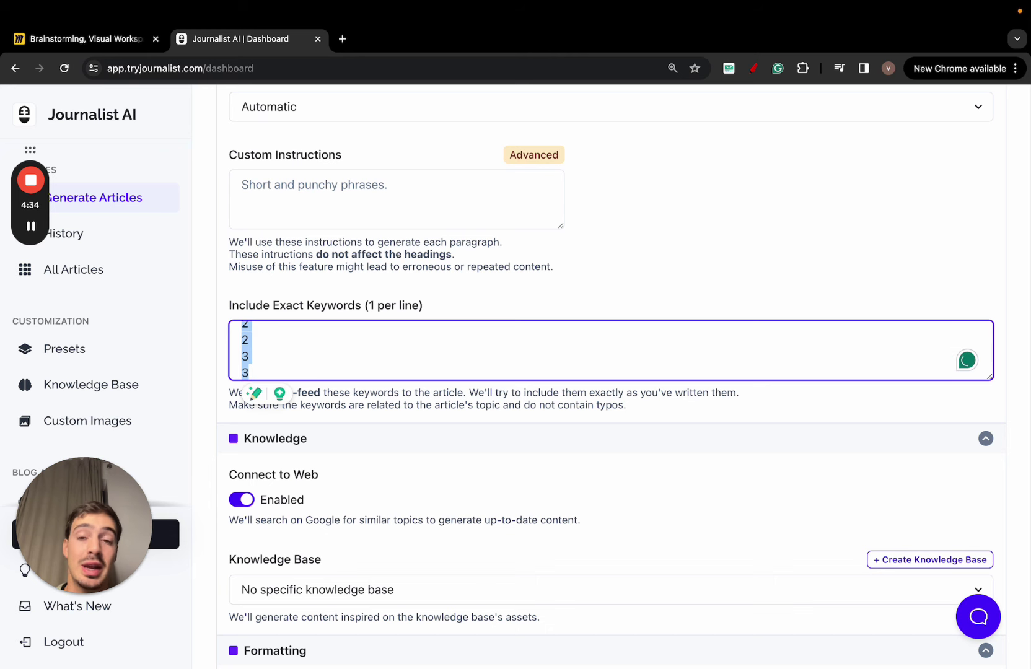
key(BackSpace)
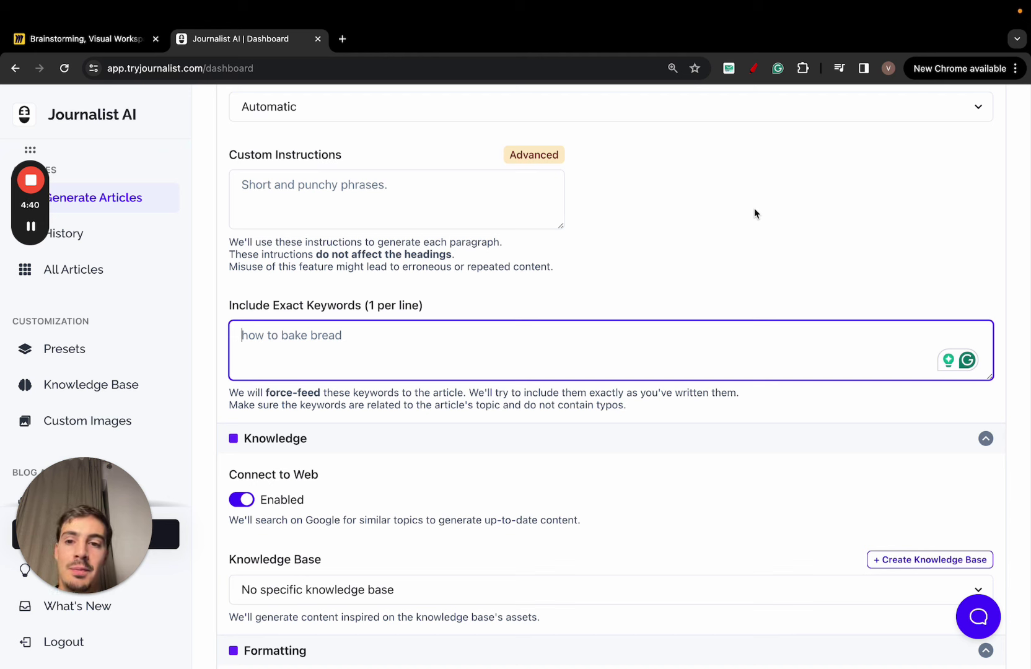
Step: Enter "iphone repair", "how to do iphone repiar" and "iphone repair near me" as exact keywords, one per line
text(iphone re)
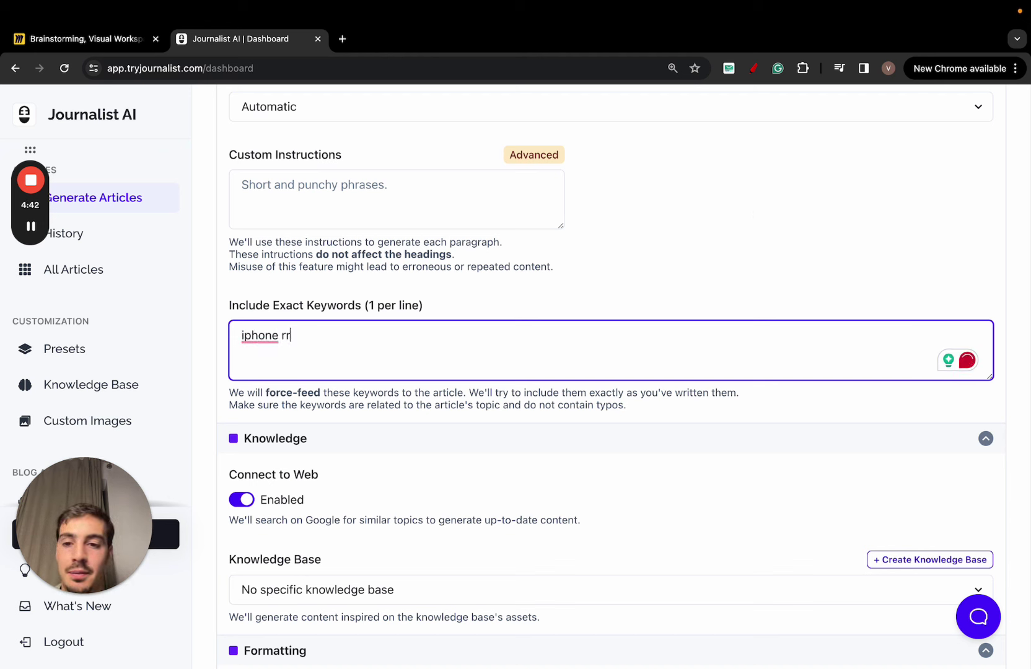
text(pair)
key(Return)
text(how to )
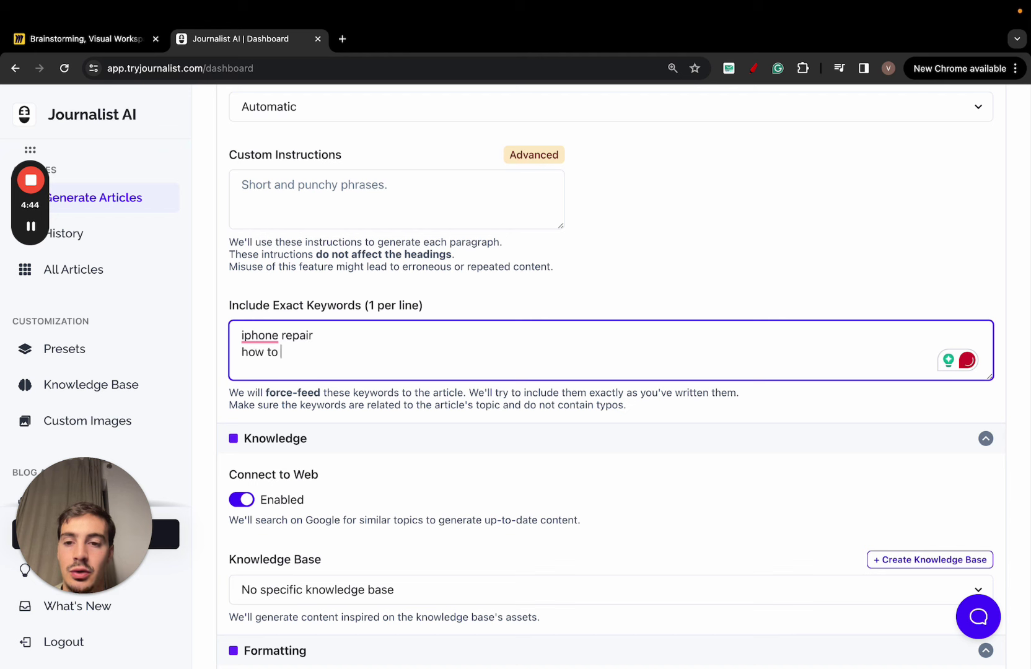
text(do iphone repiar)
key(Return)
text(iphone repaos)
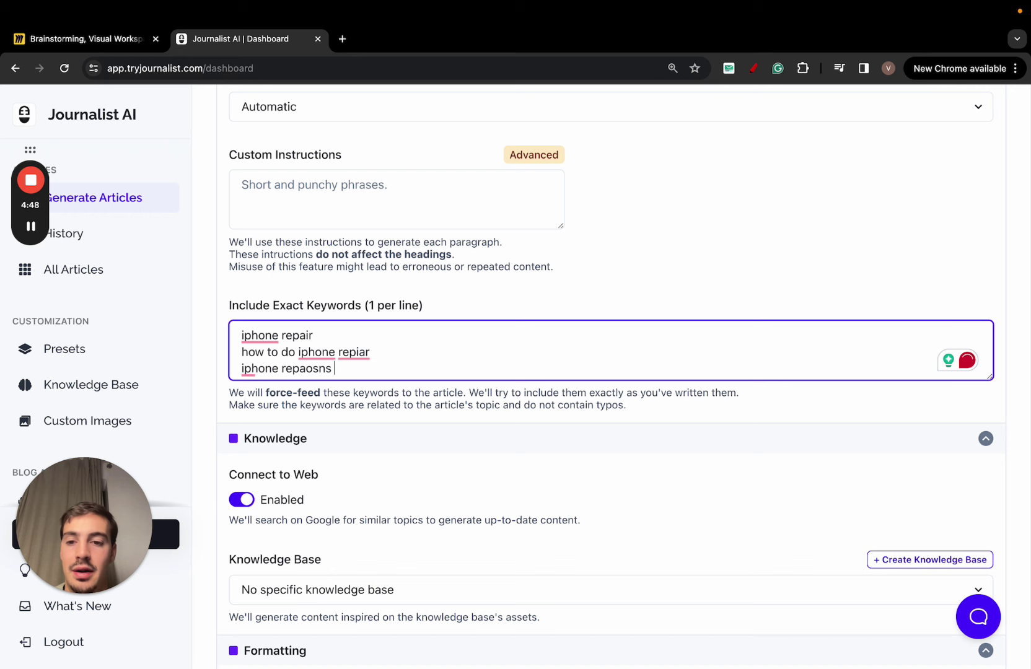
key(BackSpace)
key(BackSpace)
text(ir near )
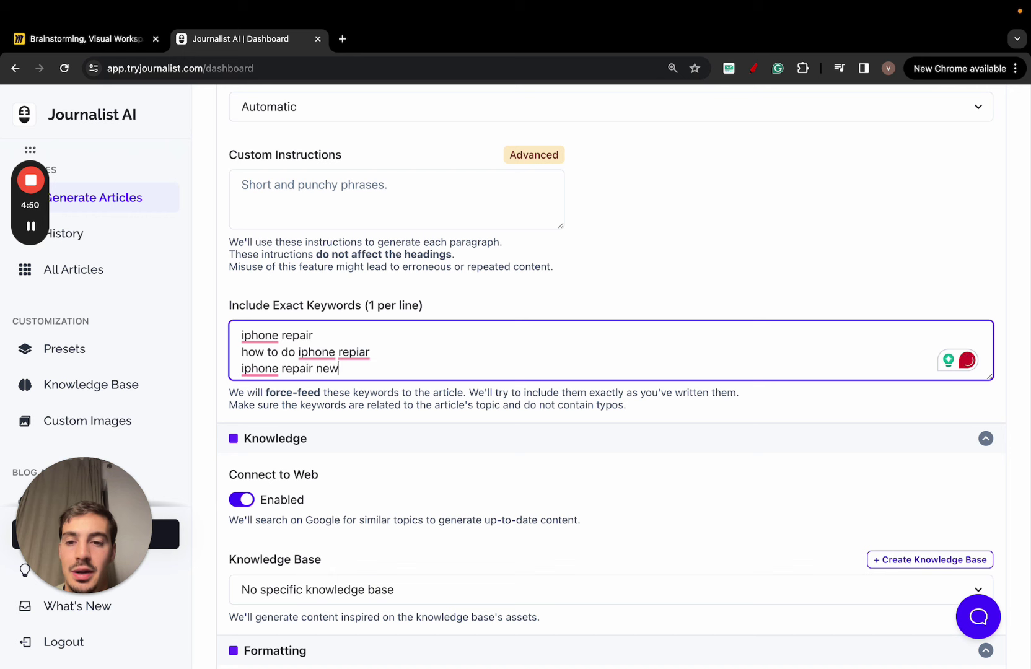
text(me)
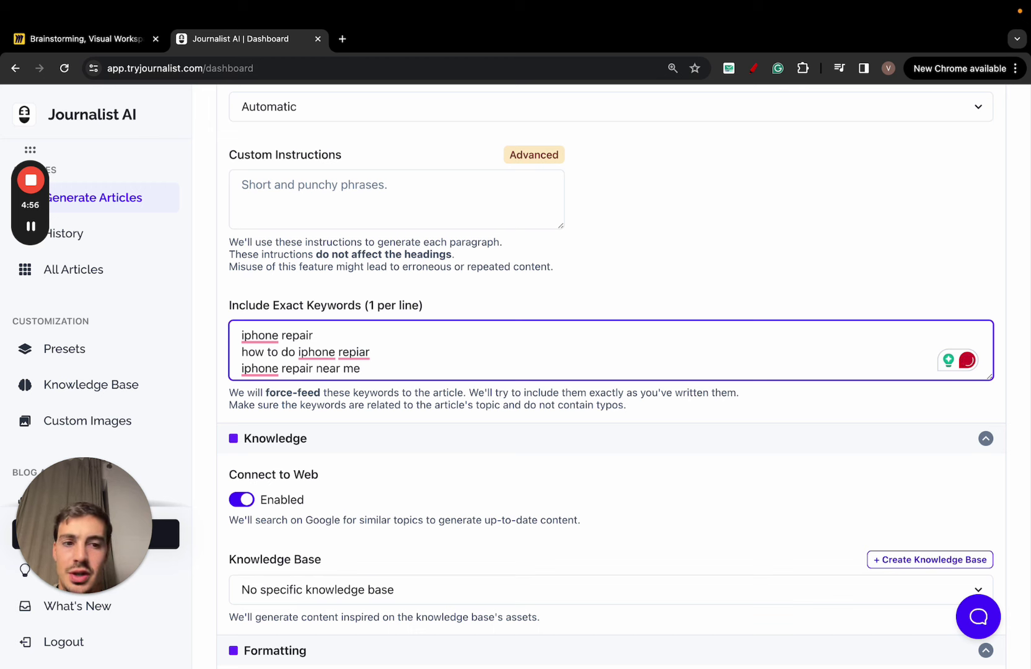
Step: Clear all sample keywords from the Include Exact Keywords field and reduce the page zoom to 90%
key(super+a)
key(BackSpace)
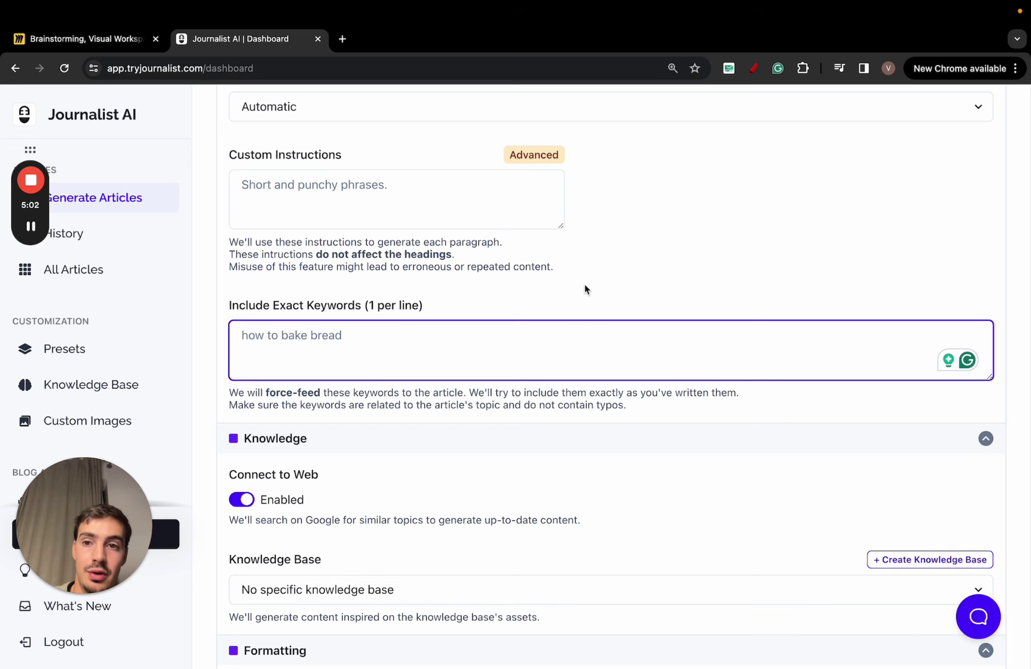
scroll(585, 289, up, 1)
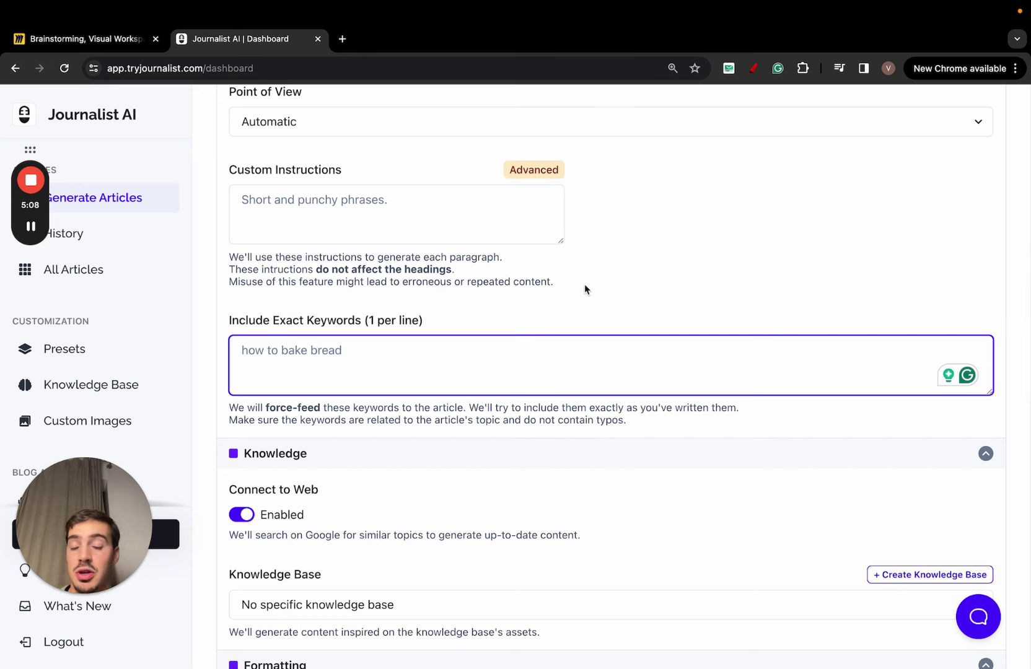
scroll(584, 289, up, 2)
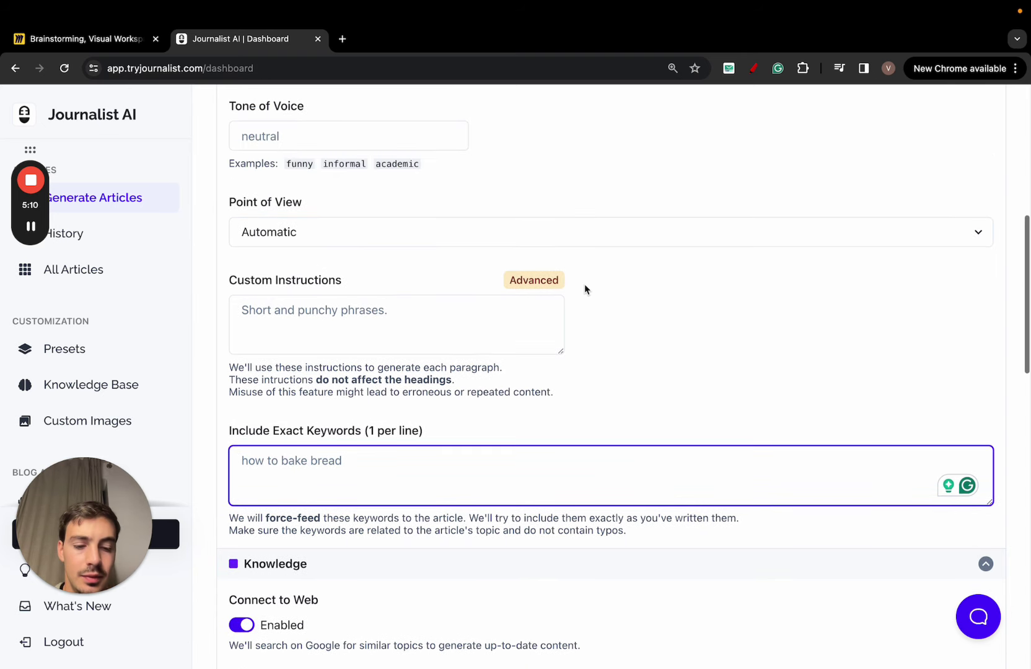
key(ctrl+minus)
key(ctrl+minus)
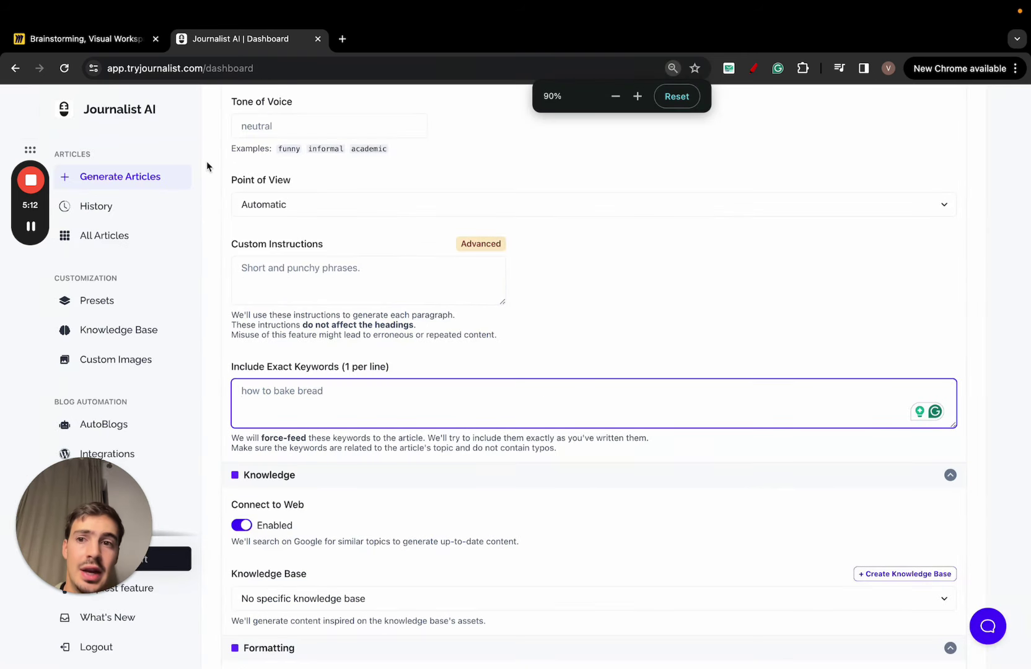
scroll(206, 161, up, 2)
scroll(191, 124, up, 5)
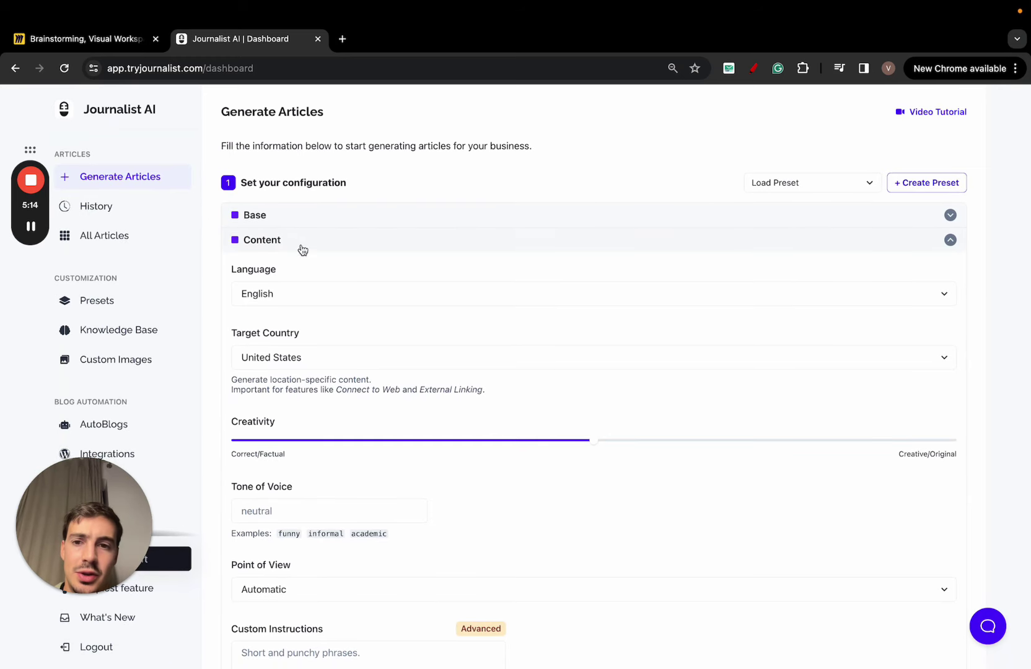
Step: Examine the full list of article languages offered by the Language setting in the Content section
click(312, 285)
scroll(380, 449, down, 10)
scroll(380, 301, up, 4)
scroll(380, 300, up, 10)
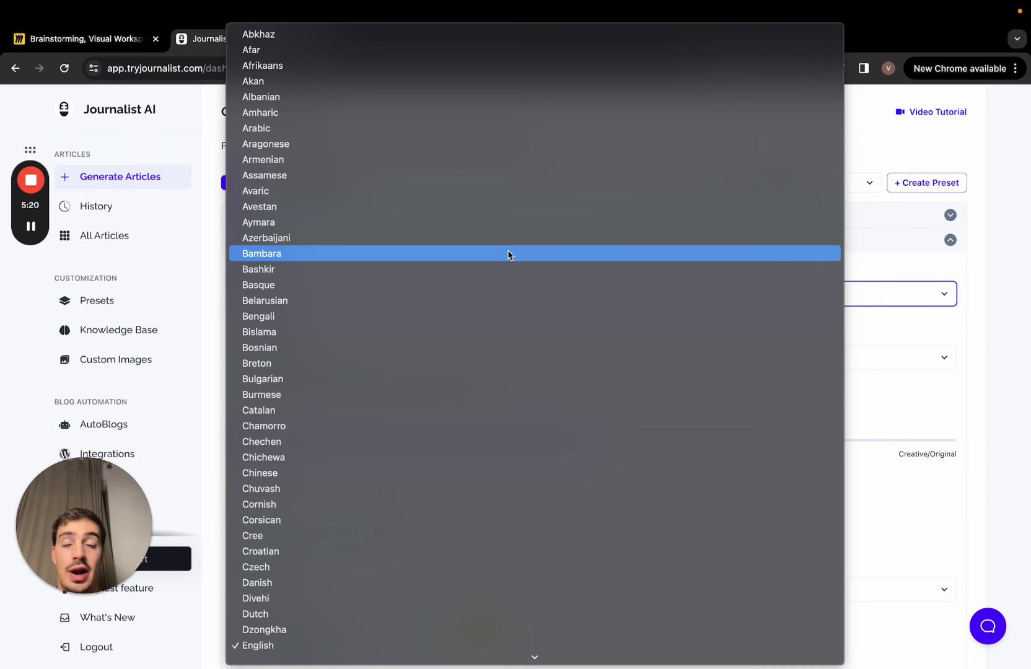
scroll(507, 253, down, 6)
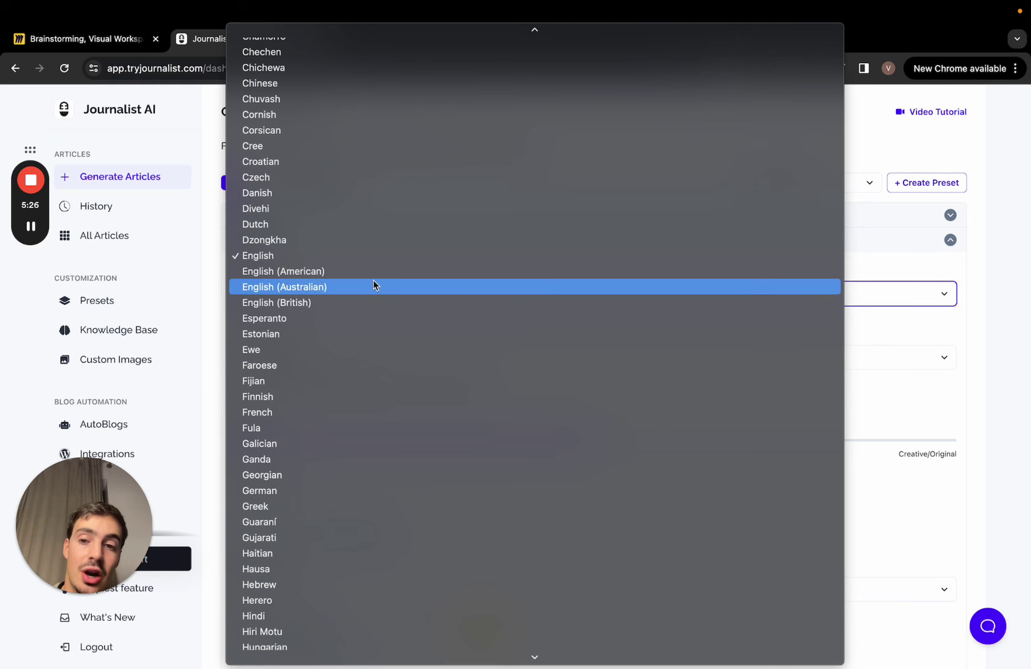
scroll(374, 284, down, 13)
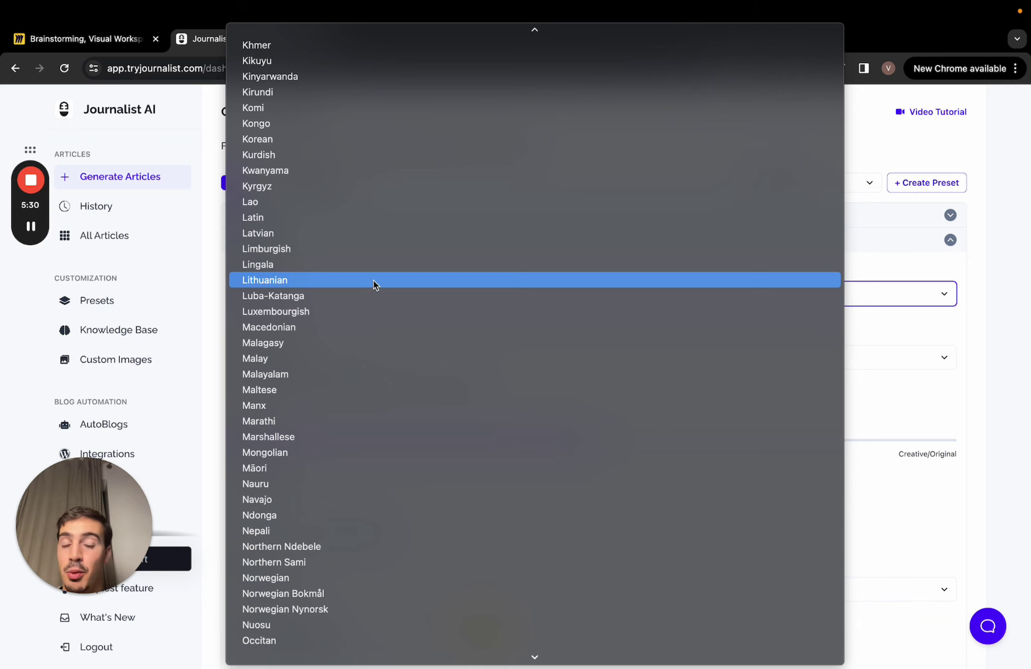
scroll(374, 284, up, 13)
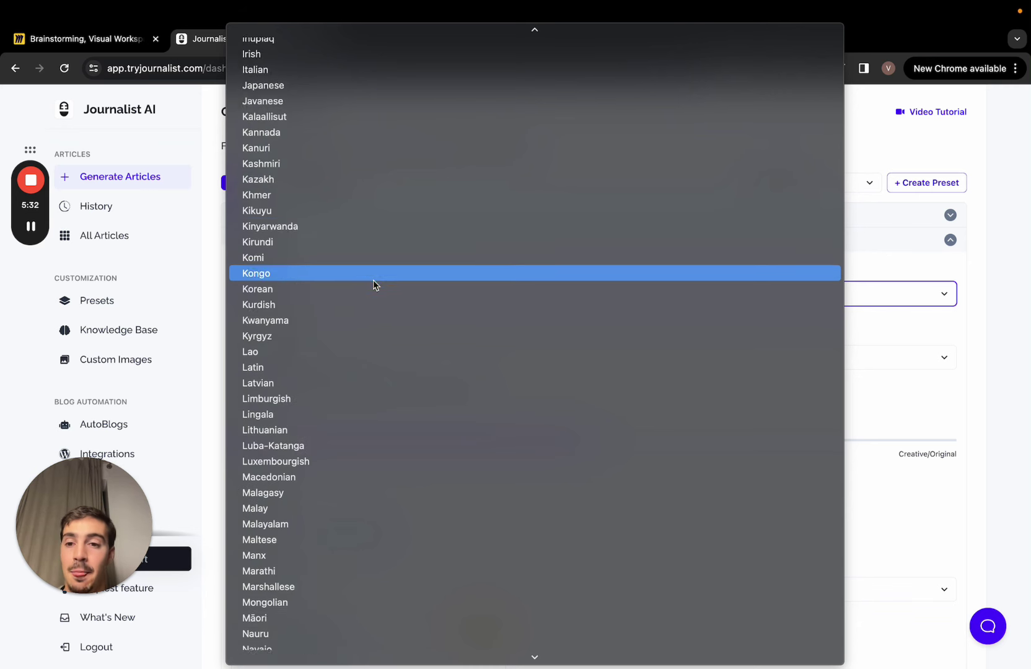
scroll(373, 285, up, 1)
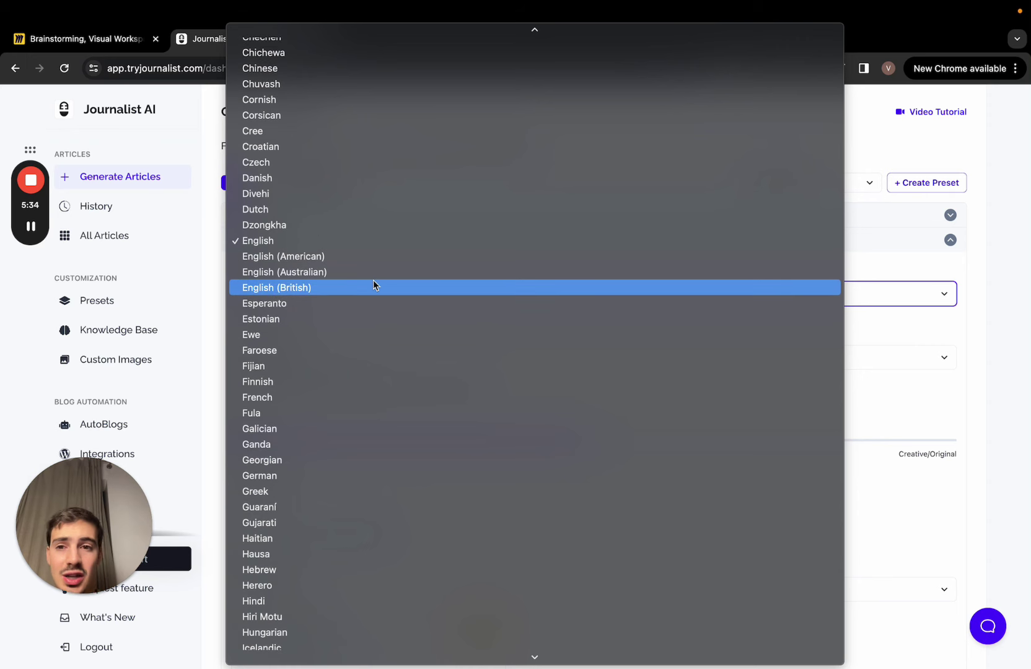
scroll(373, 280, down, 20)
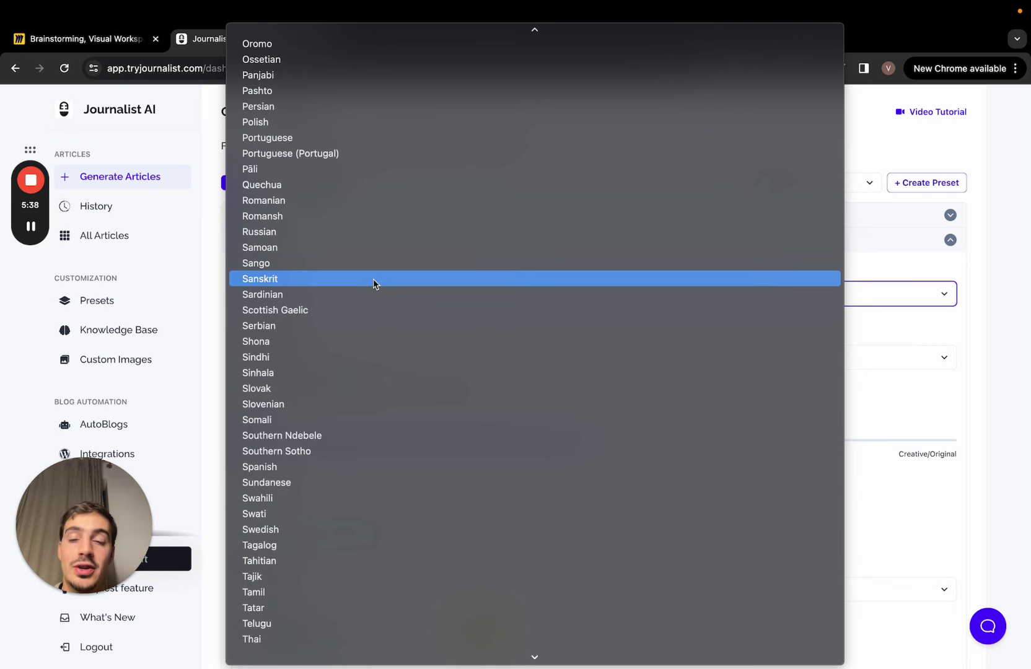
scroll(373, 279, down, 6)
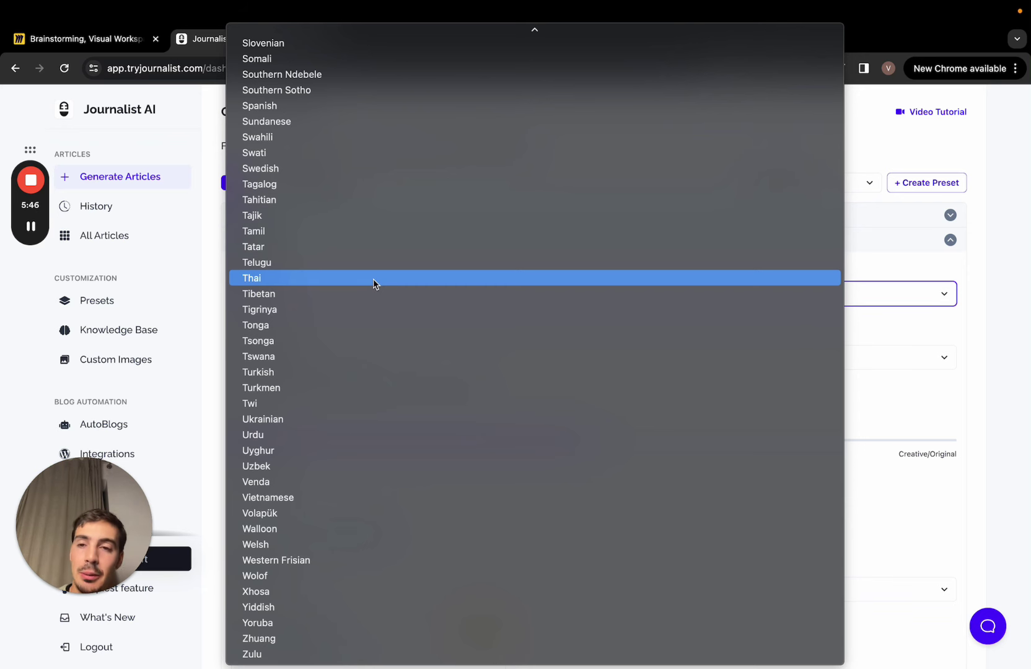
scroll(373, 279, up, 15)
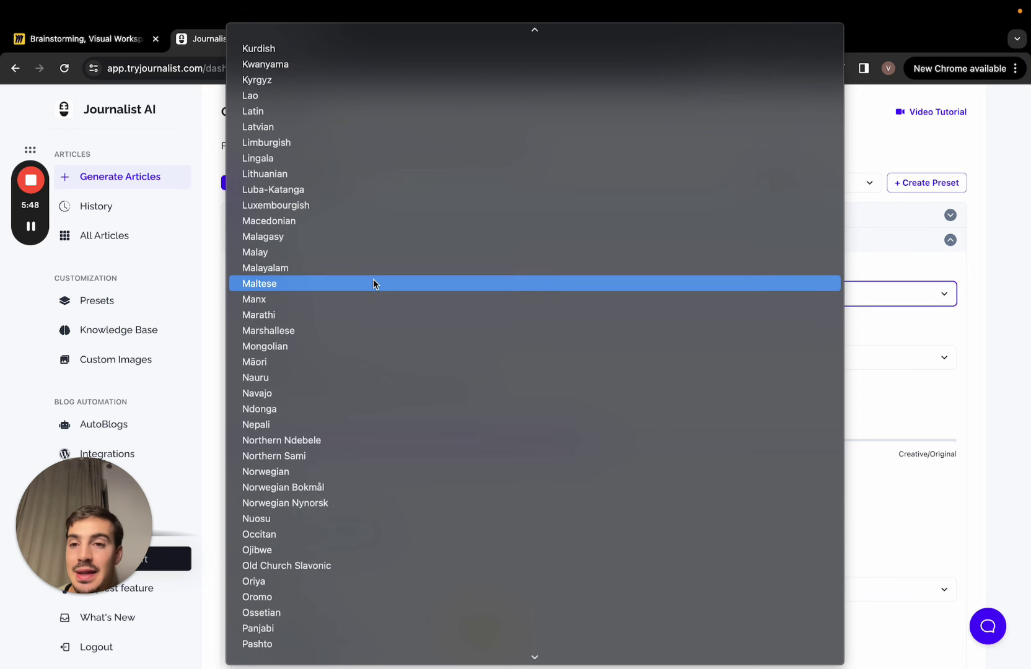
scroll(373, 284, up, 5)
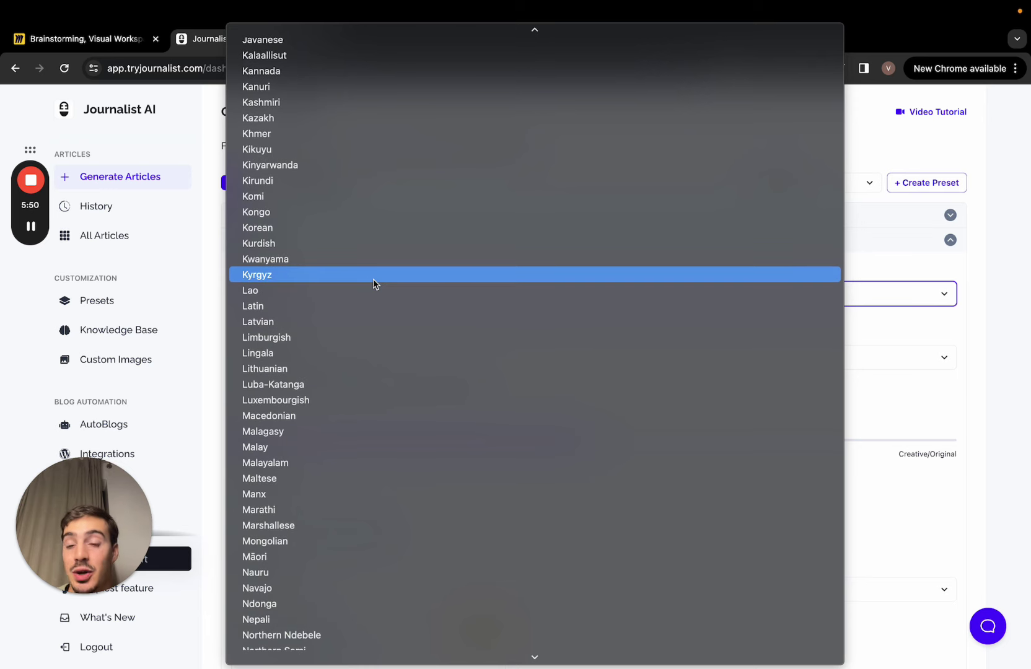
scroll(373, 283, up, 5)
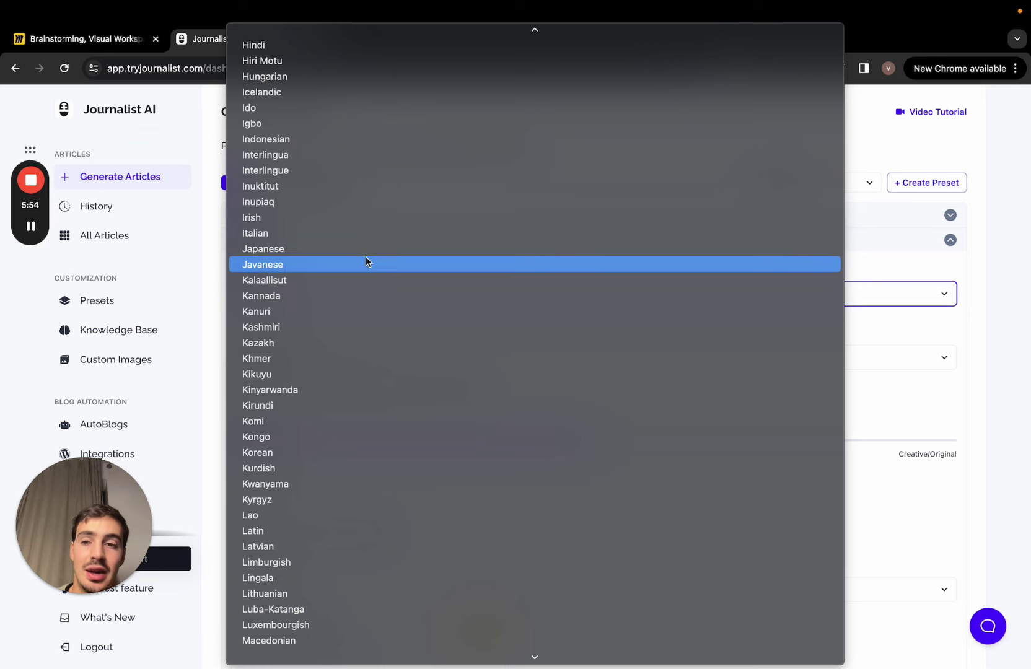
scroll(366, 259, up, 20)
scroll(366, 261, up, 1)
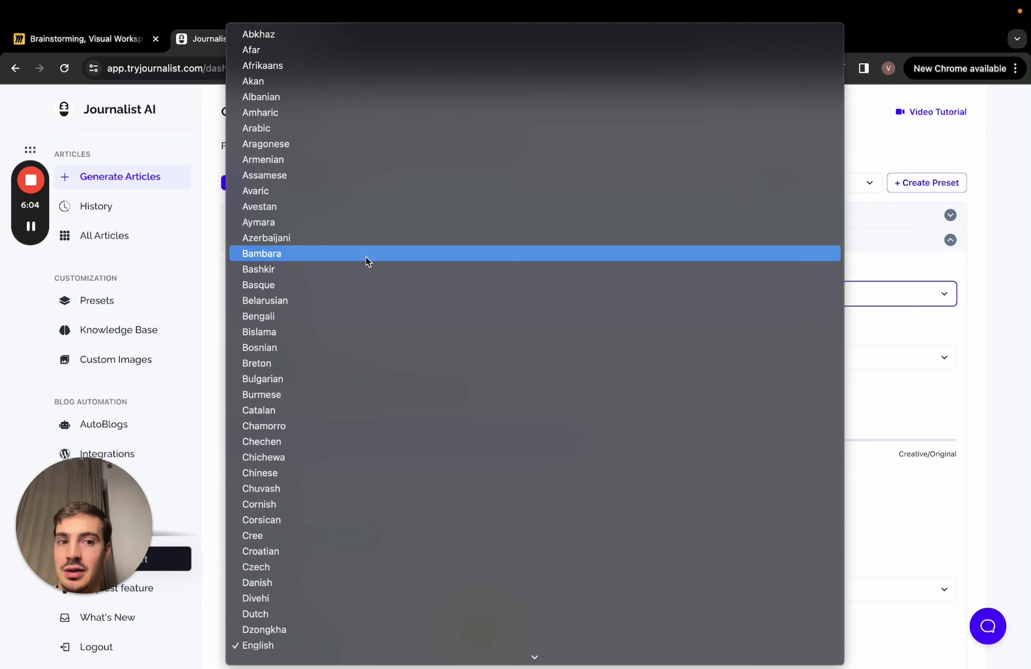
scroll(366, 257, down, 3)
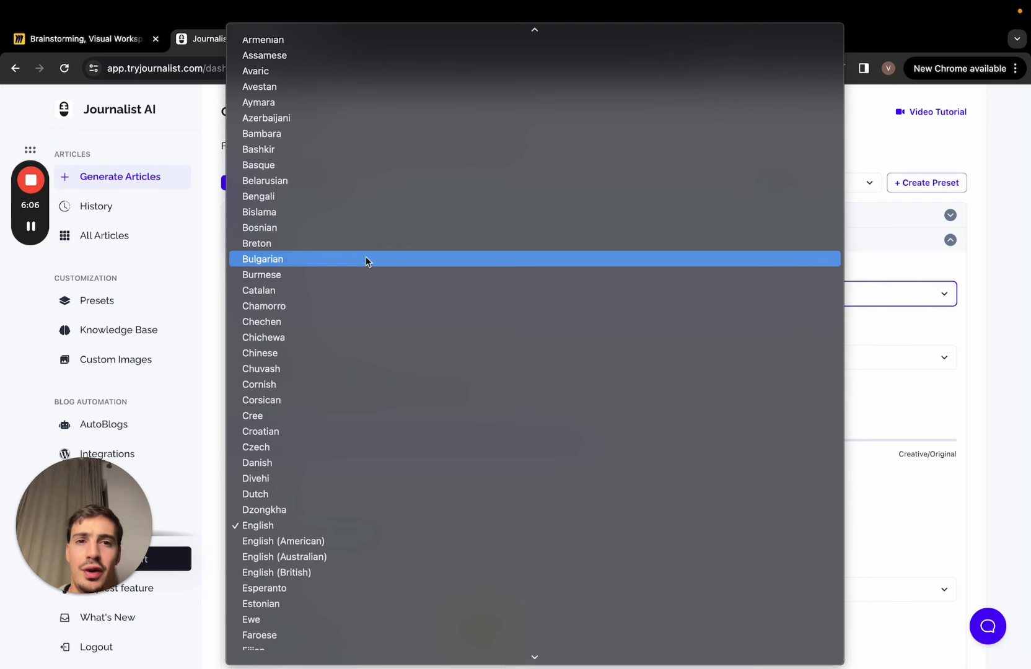
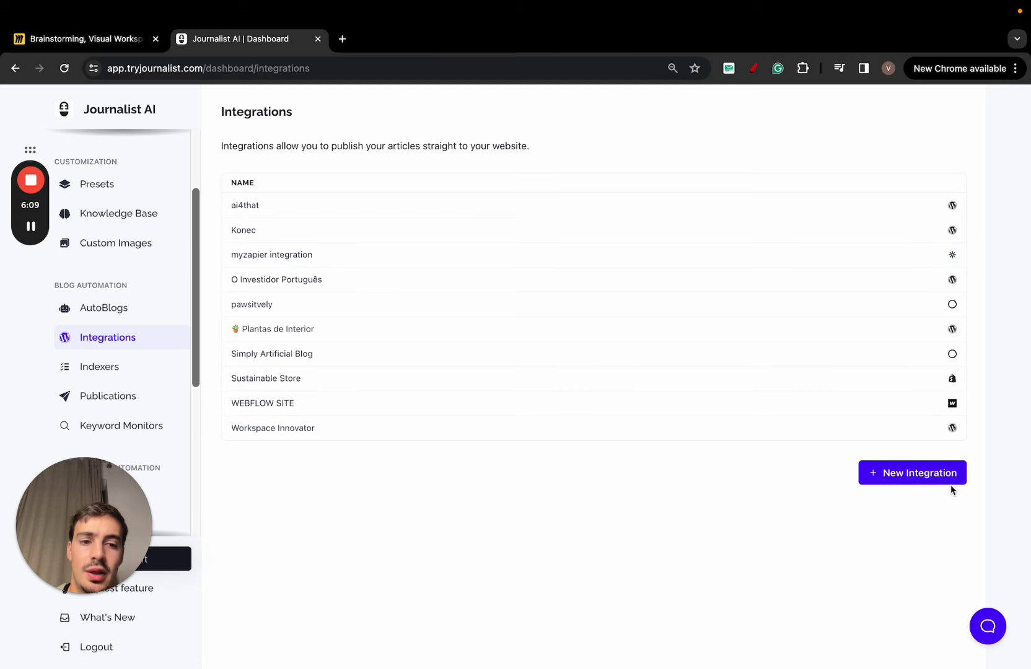
Step: Start a new website integration and choose Shopify as the integration type
click(951, 485)
click(334, 216)
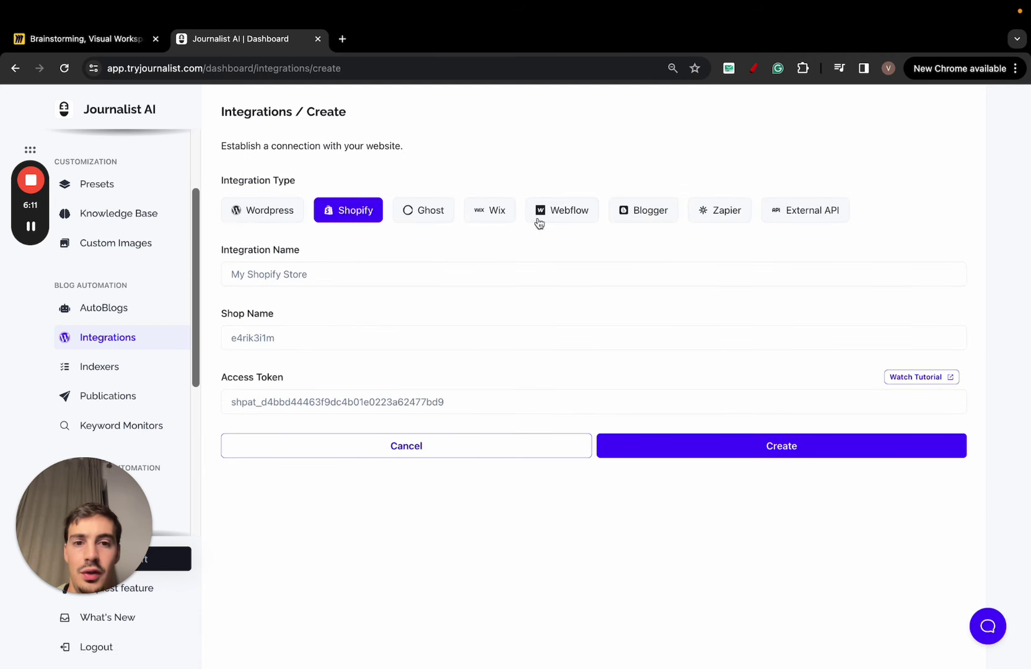
Step: Draw a red line from Shopify to a handwritten "EU" and branch it to the letters P, S and F
click(760, 70)
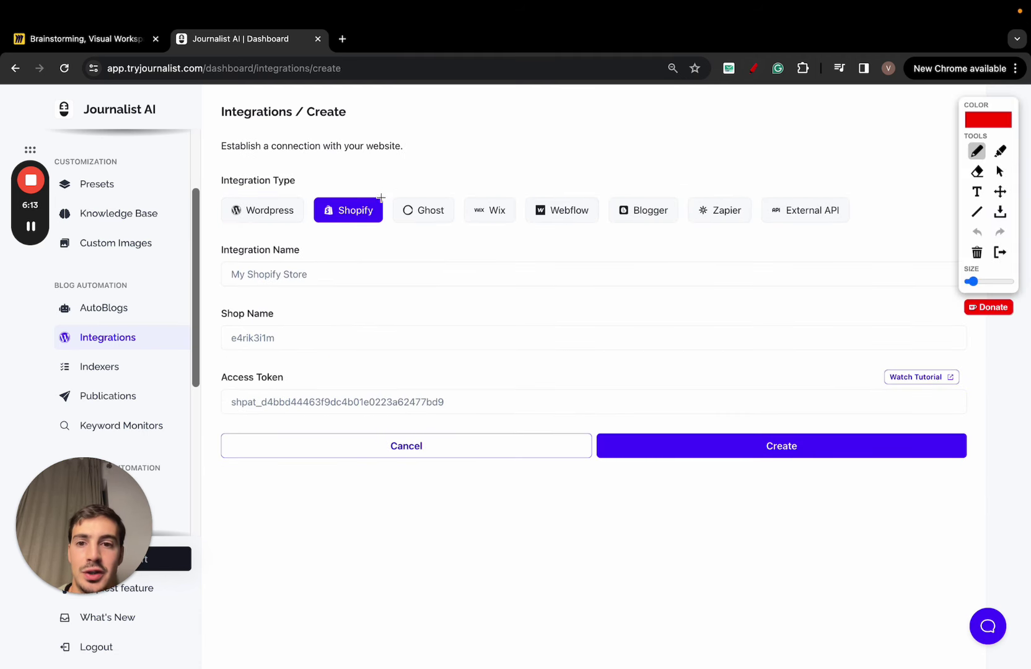
mouse_move(375, 201)
mouse_down()
mouse_move(543, 150)
mouse_move(612, 157)
mouse_move(617, 133)
mouse_move(558, 152)
mouse_move(578, 160)
mouse_up()
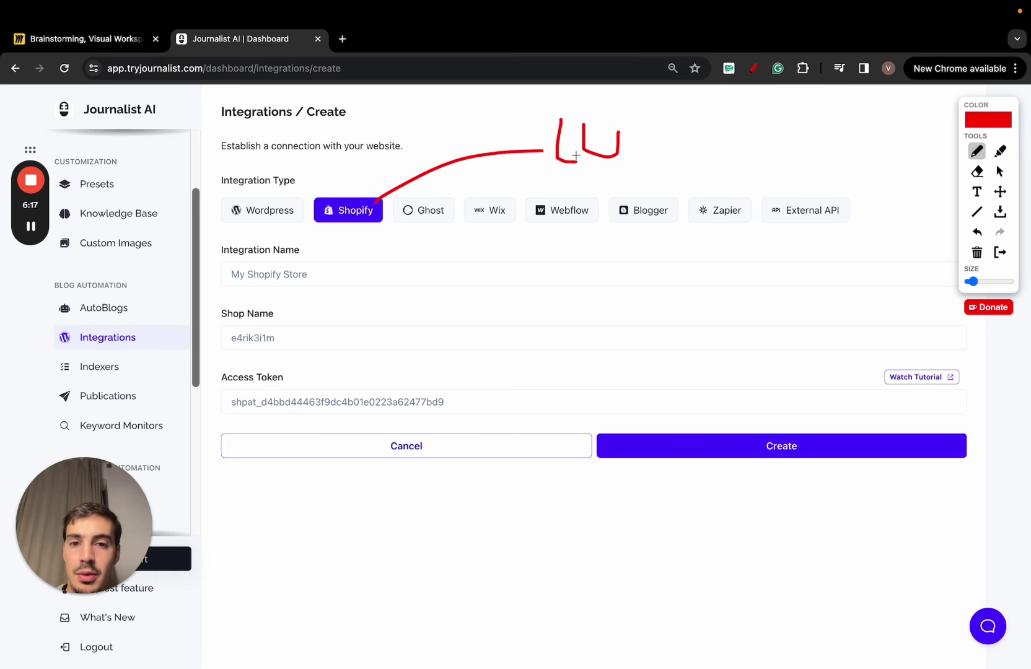
mouse_move(676, 138)
mouse_down()
mouse_move(712, 116)
mouse_move(784, 172)
mouse_up()
drag(633, 210, 733, 256)
mouse_move(783, 123)
mouse_down()
mouse_move(799, 95)
mouse_move(784, 122)
mouse_move(808, 147)
mouse_move(810, 186)
mouse_up()
mouse_move(779, 307)
mouse_down()
mouse_move(792, 241)
mouse_move(790, 264)
mouse_up()
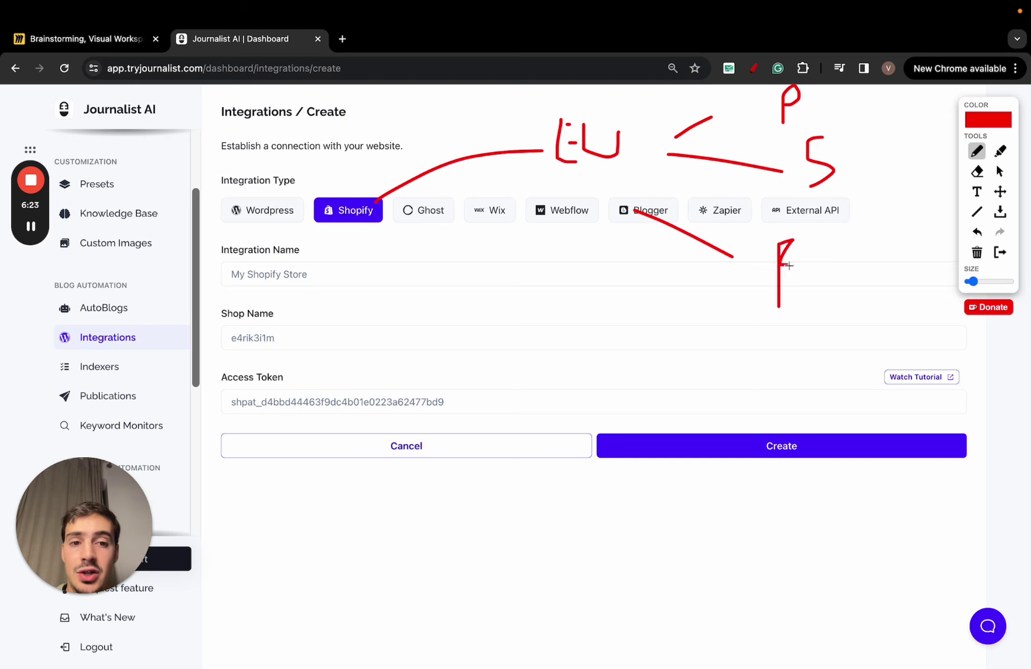
Step: Draw two more branches for the letters I and G, with a column of dots beneath them
mouse_move(622, 268)
mouse_down()
mouse_move(715, 353)
mouse_move(793, 355)
mouse_move(783, 397)
mouse_up()
drag(611, 331, 656, 393)
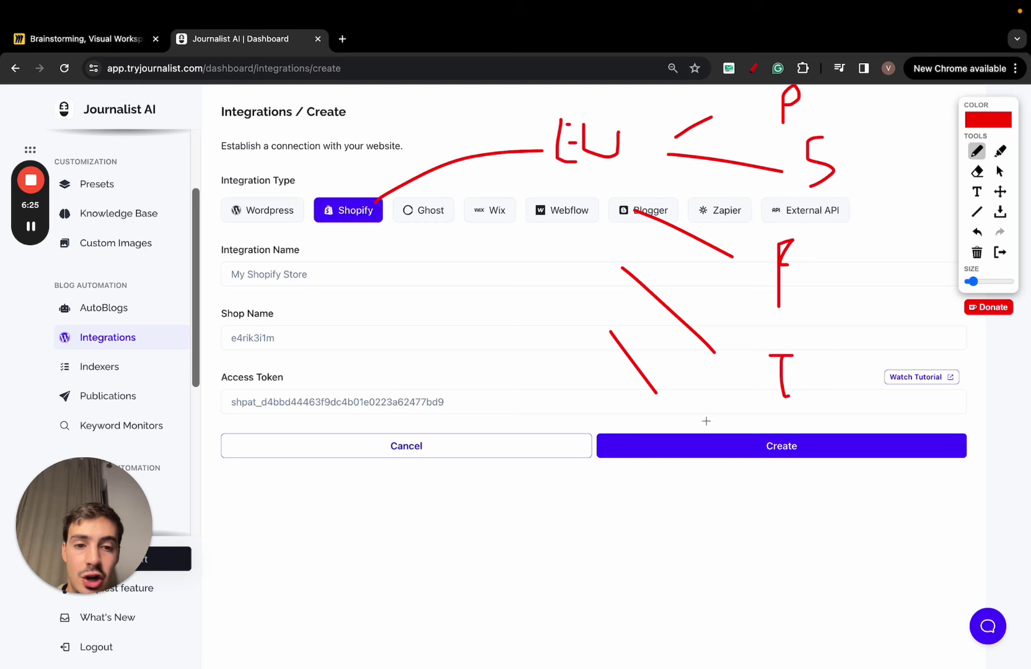
drag(741, 432, 731, 467)
click(735, 500)
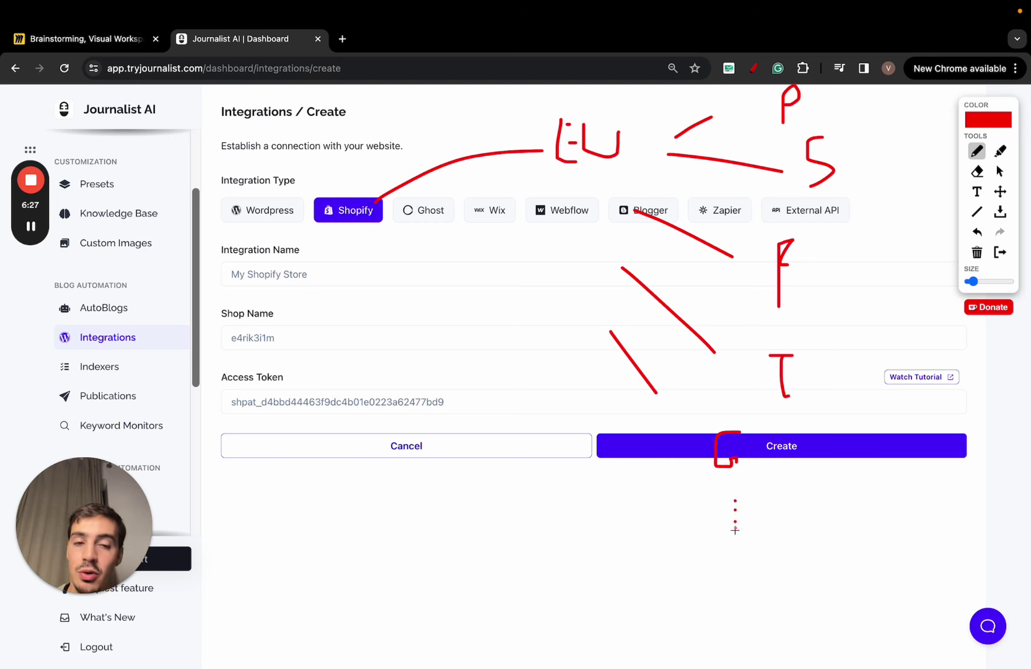
Step: Handwrite "/blog" over the lower part of the form with dashes to "ES" and "PT"
mouse_move(344, 478)
mouse_down()
mouse_move(412, 363)
mouse_move(405, 461)
mouse_move(414, 441)
mouse_move(438, 461)
mouse_move(453, 438)
mouse_move(477, 460)
mouse_move(460, 469)
mouse_up()
drag(496, 437, 543, 437)
mouse_move(599, 412)
mouse_down()
mouse_move(583, 442)
mouse_move(560, 447)
mouse_up()
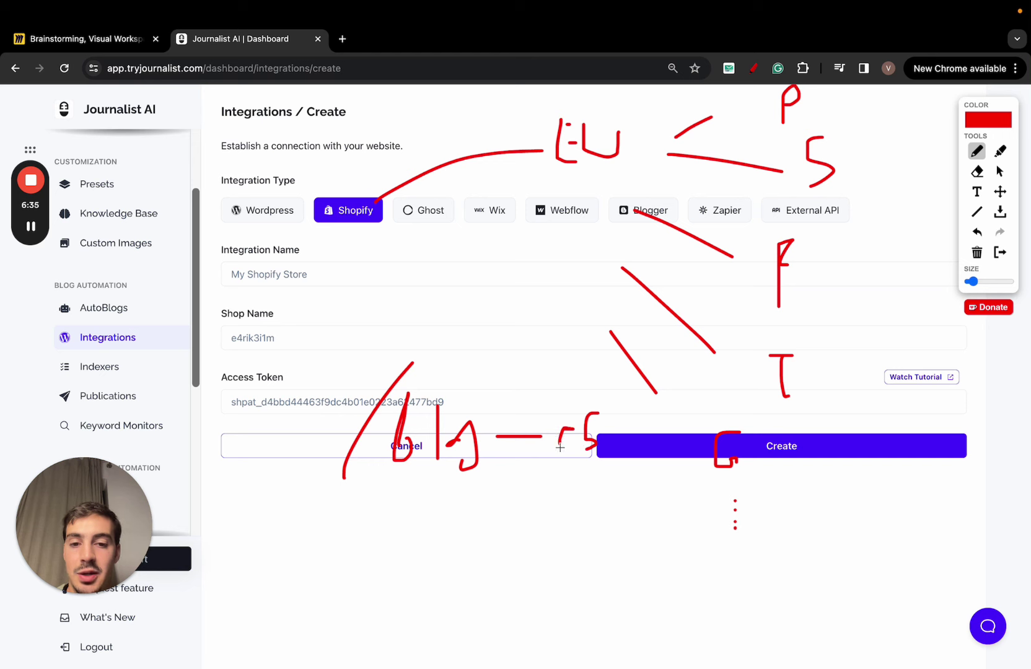
mouse_move(487, 530)
mouse_down()
mouse_move(547, 530)
mouse_move(580, 482)
mouse_move(606, 491)
mouse_move(598, 524)
mouse_up()
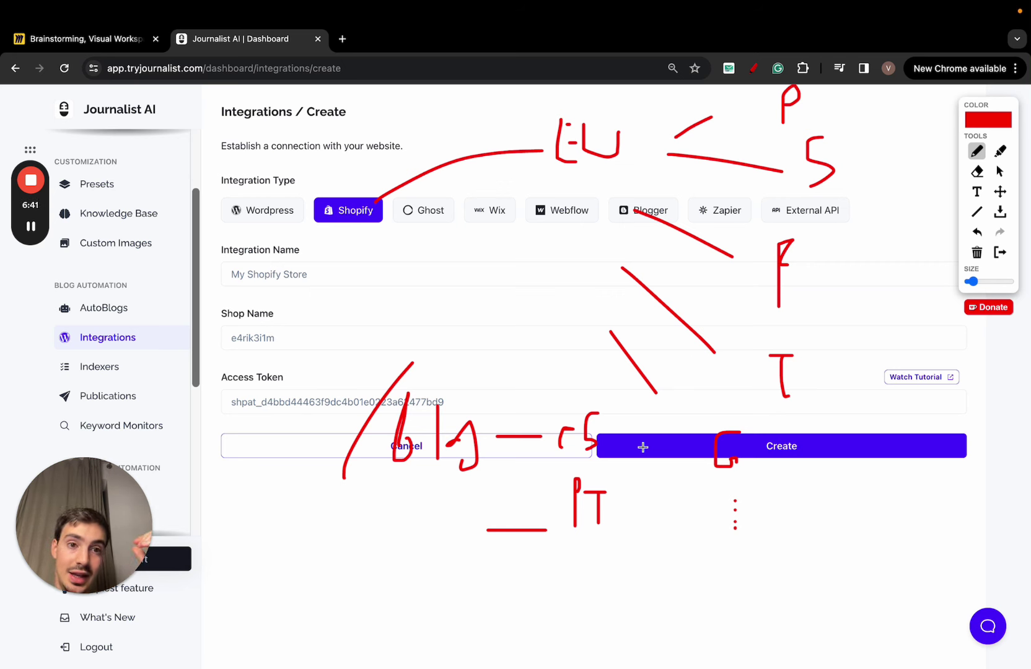
Step: Mark the country letters with dots, sketch final strokes over the form, and exit the drawing overlay
click(786, 301)
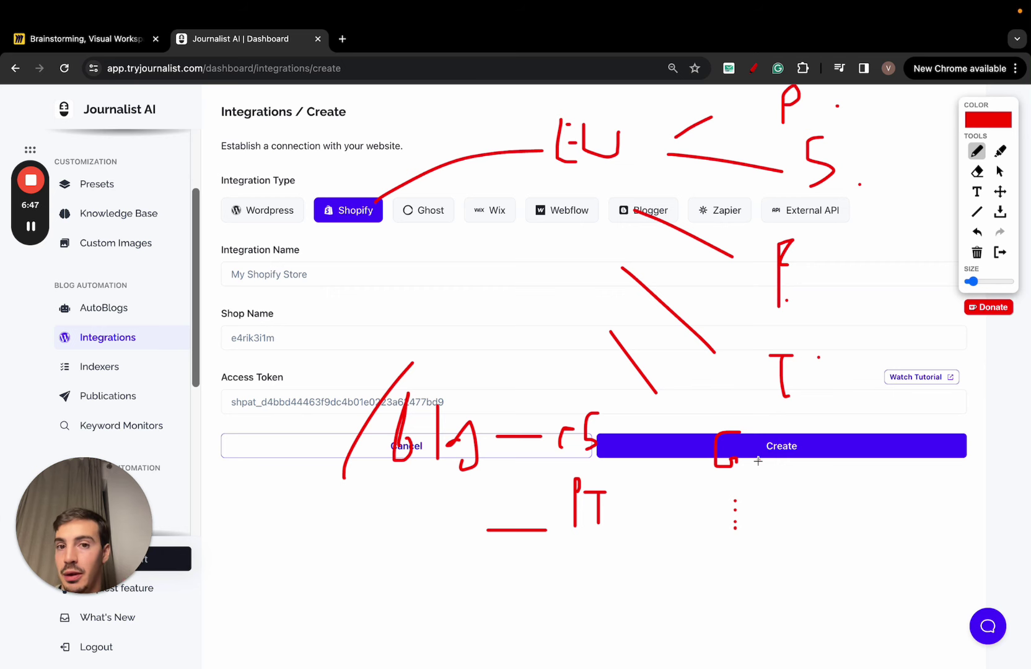
mouse_move(495, 401)
mouse_down()
mouse_move(200, 376)
mouse_move(186, 331)
mouse_move(176, 117)
mouse_move(162, 193)
mouse_up()
mouse_move(217, 96)
mouse_down()
mouse_move(202, 300)
mouse_move(289, 155)
mouse_up()
click(1001, 254)
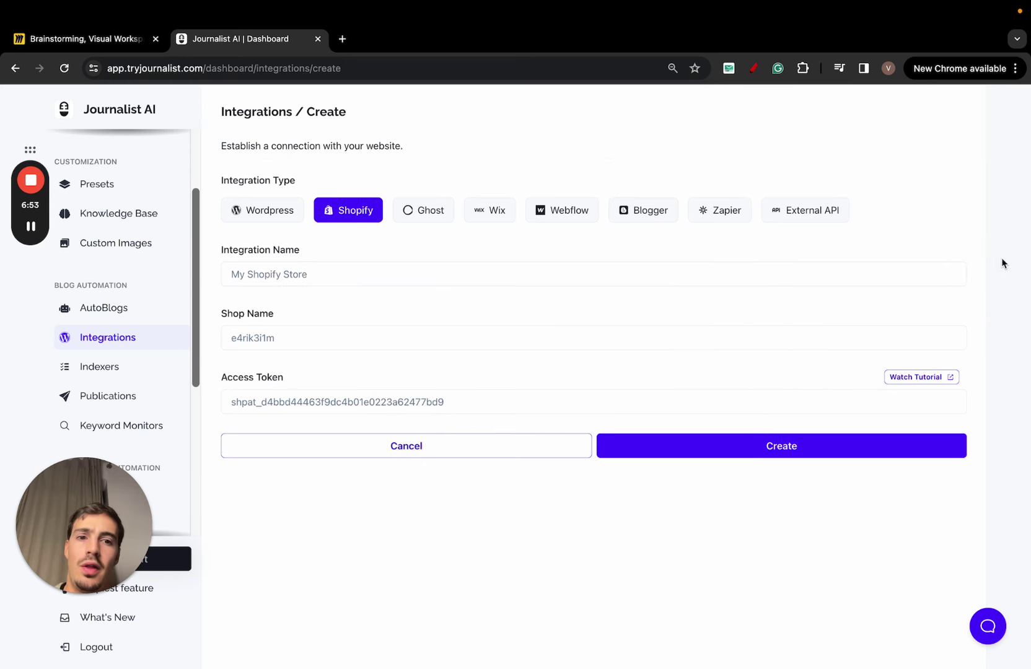
Step: Start a new AutoBlog, set its article quantity to 40 and view the interval choices, keeping Every day
click(160, 321)
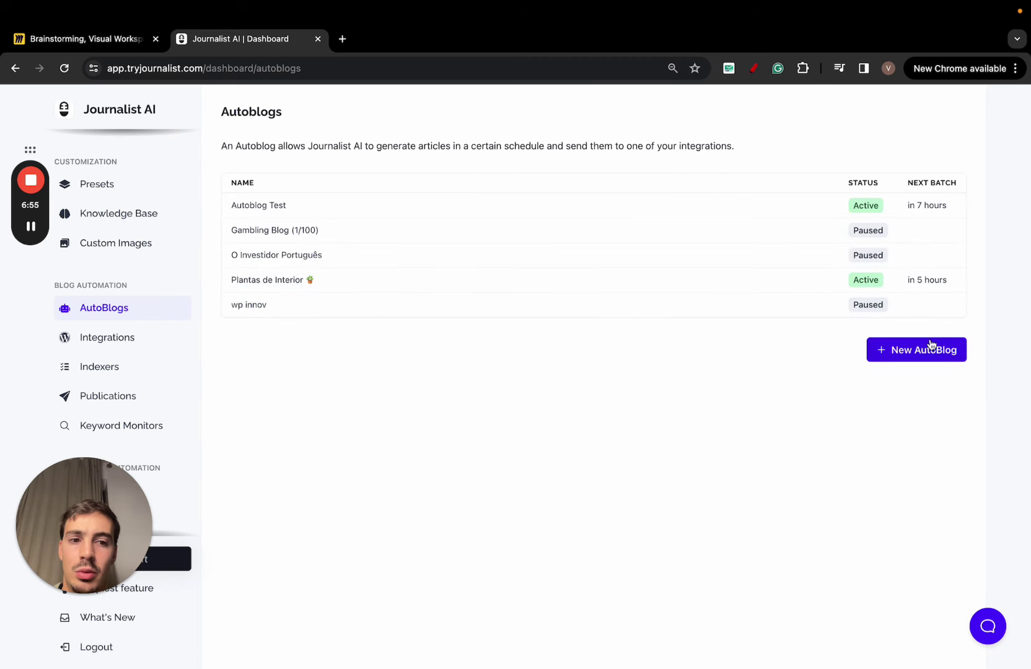
click(916, 349)
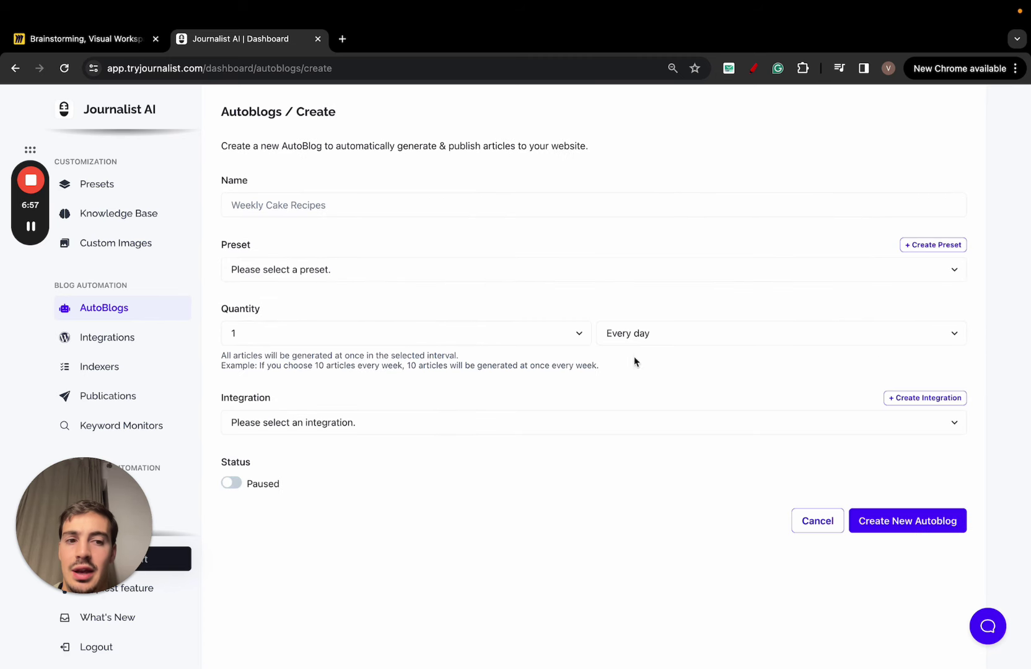
click(455, 335)
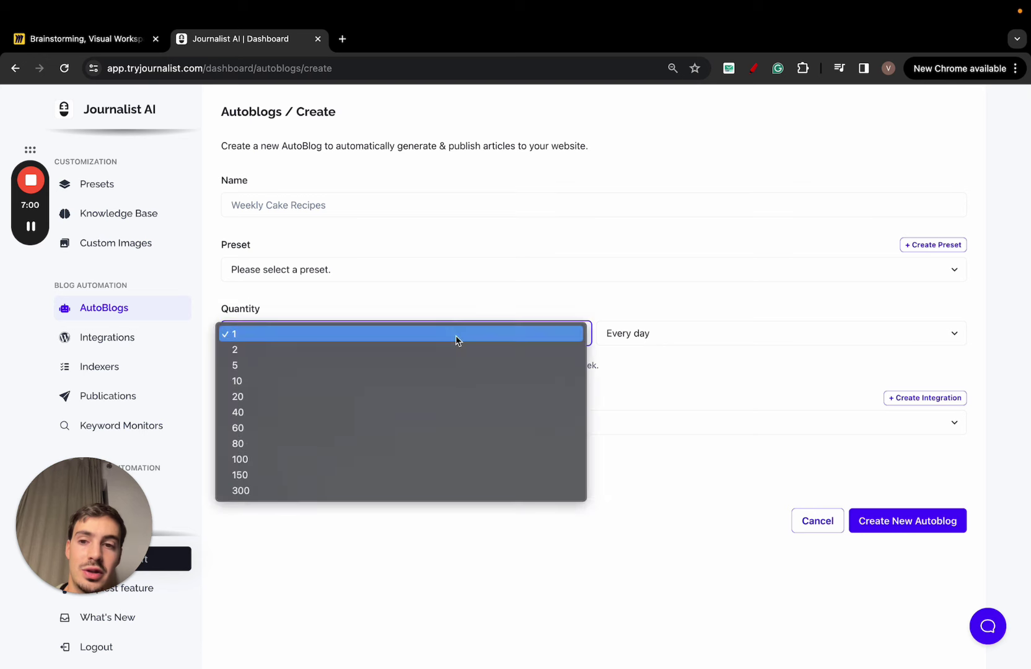
click(443, 413)
click(674, 339)
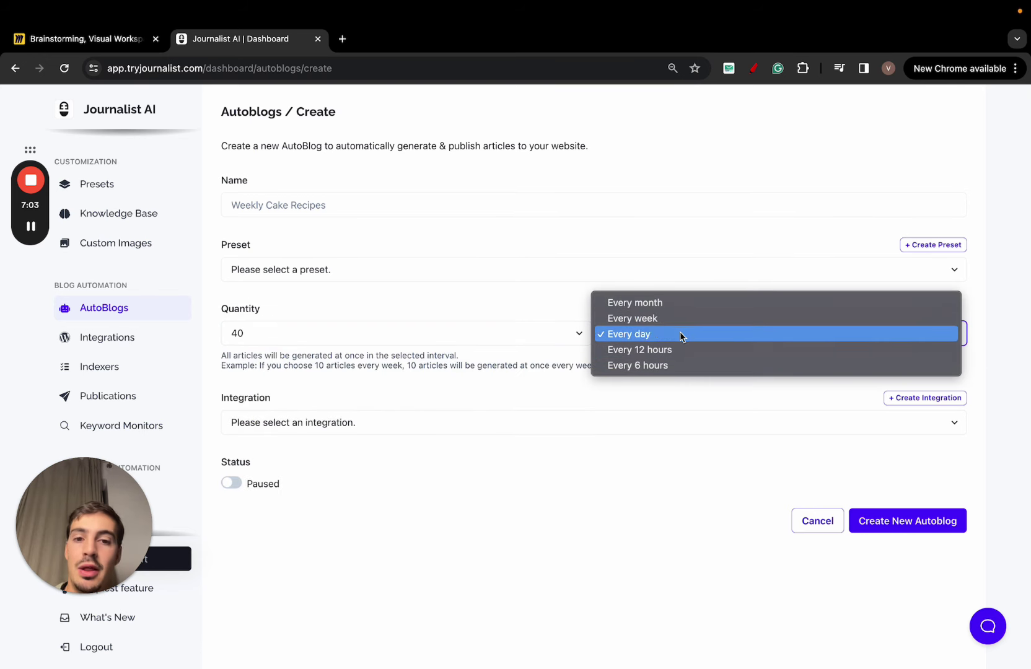
click(679, 406)
Step: Set the AutoBlog quantity to 5 articles and its interval to Every week
click(338, 333)
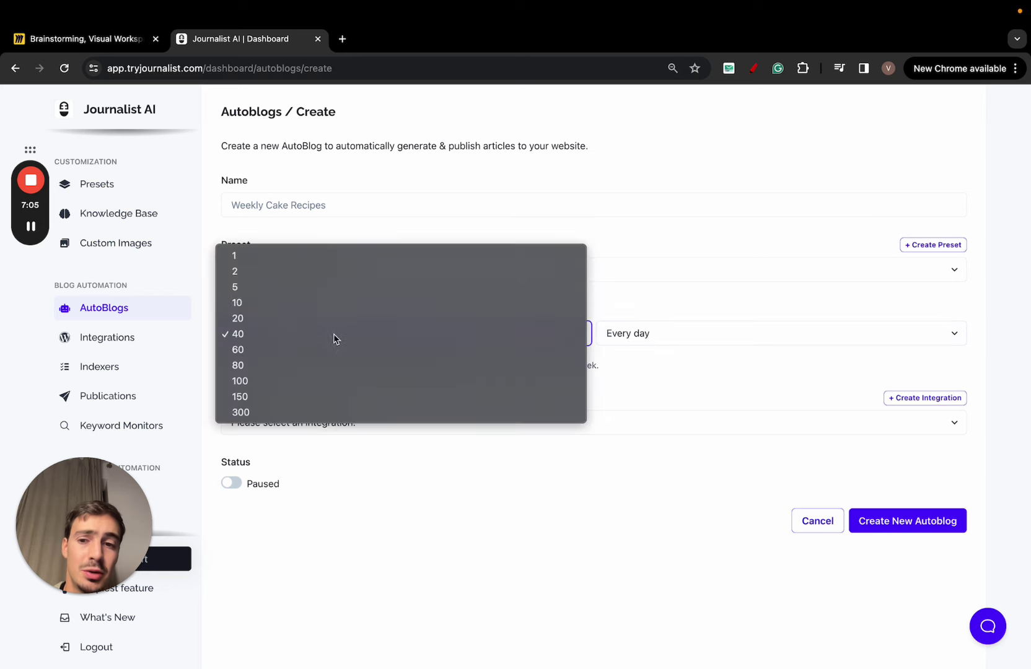
click(271, 294)
click(651, 334)
click(656, 319)
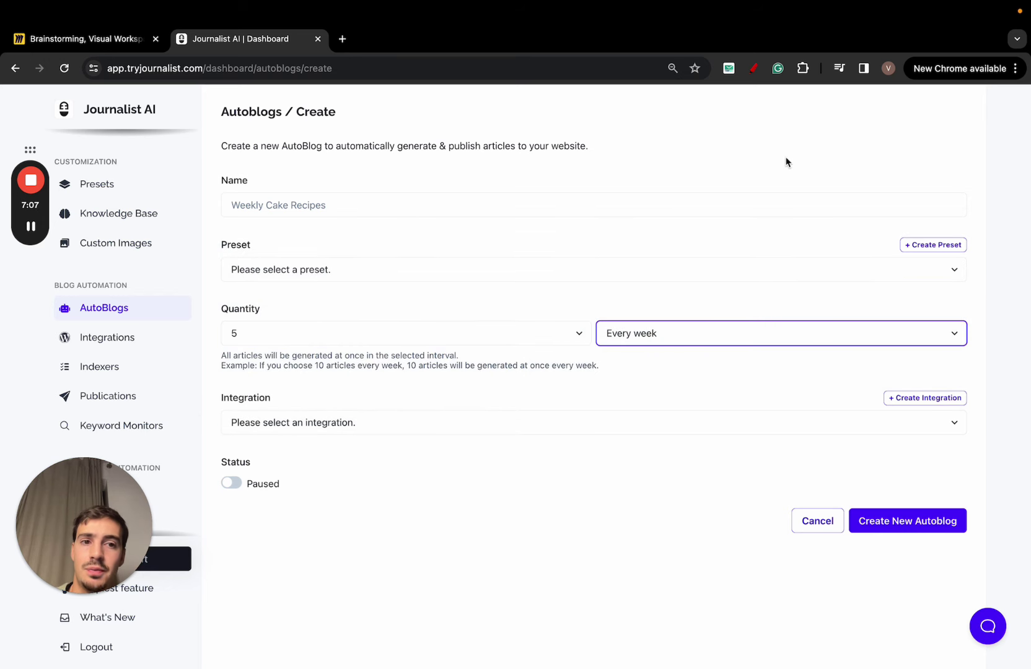
Step: Draw a large red "B" over the AutoBlog form with four separate lines fanning out from it
click(753, 69)
mouse_move(339, 383)
mouse_down()
mouse_move(341, 306)
mouse_move(403, 335)
mouse_move(319, 380)
mouse_up()
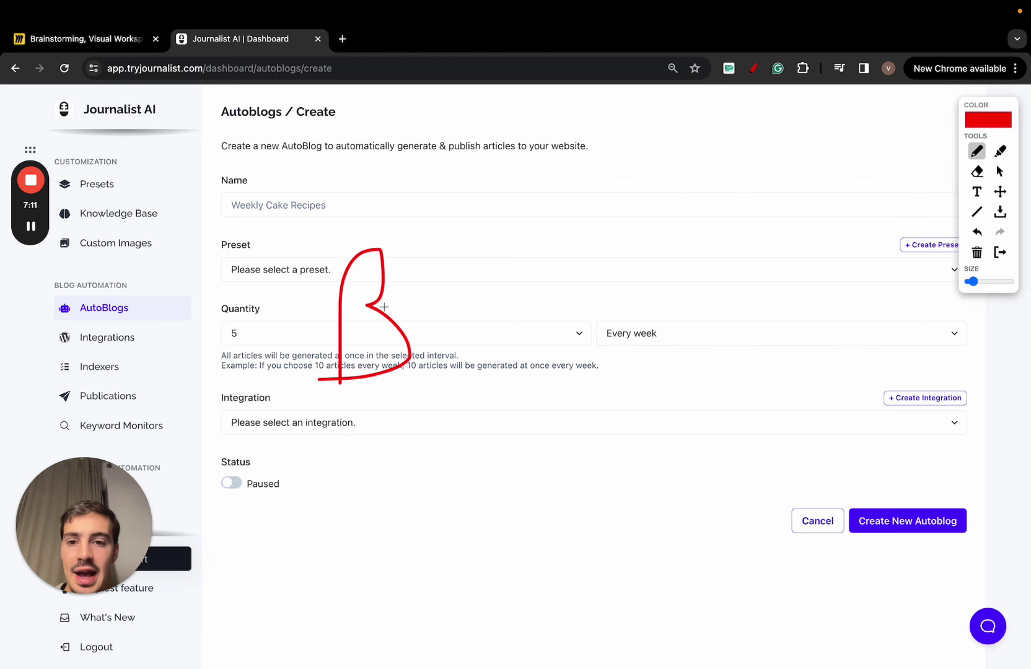
drag(384, 306, 517, 192)
drag(417, 319, 601, 291)
drag(490, 361, 612, 401)
drag(397, 429, 510, 531)
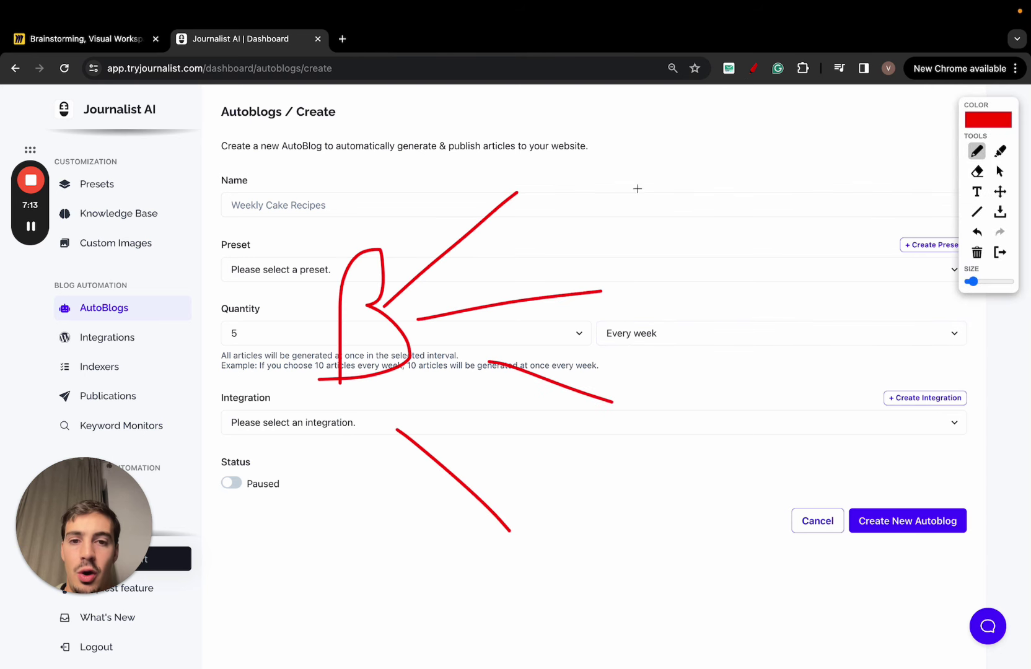
Step: Add dots, crossing strokes and a large loop around the branches, and exit the drawing overlay
mouse_move(660, 490)
mouse_down()
mouse_move(533, 583)
mouse_move(577, 668)
mouse_up()
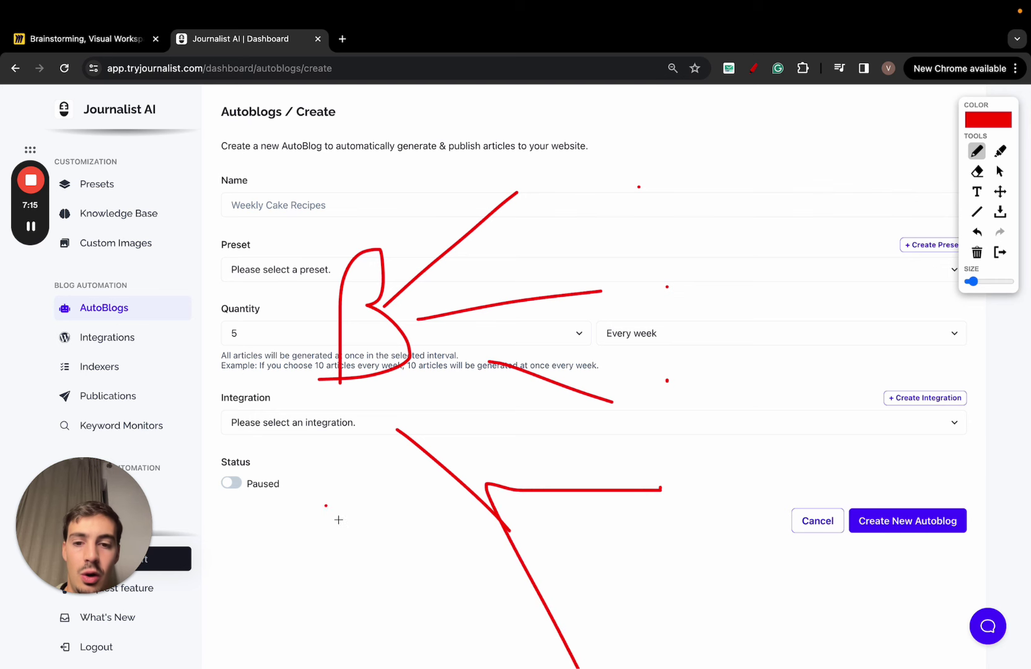
drag(325, 504, 411, 597)
mouse_move(582, 220)
mouse_down()
mouse_move(325, 603)
mouse_move(554, 147)
mouse_up()
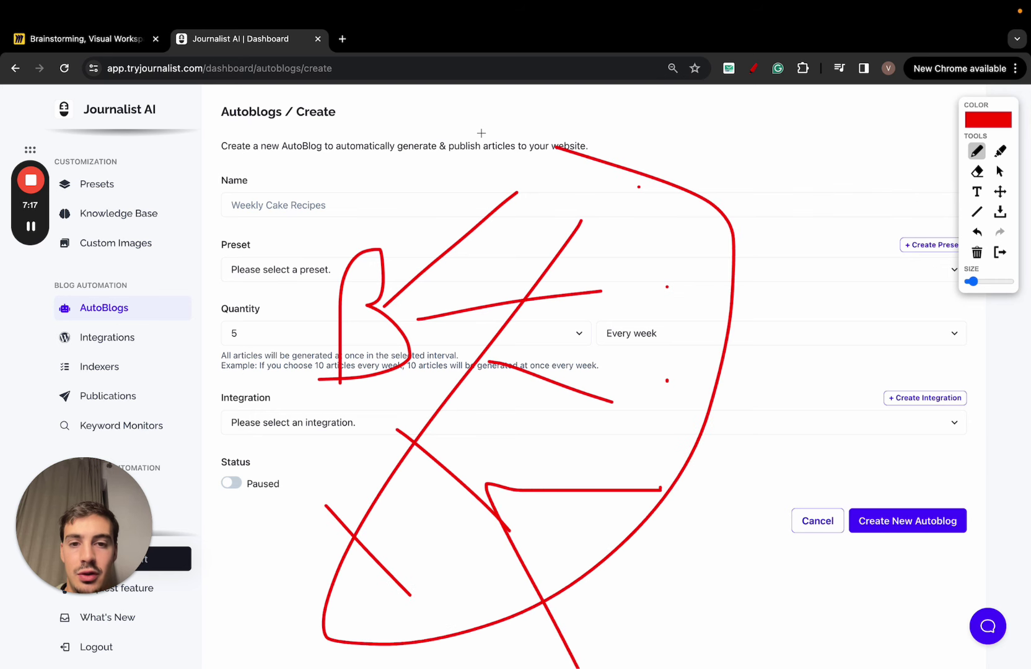
drag(477, 316, 276, 217)
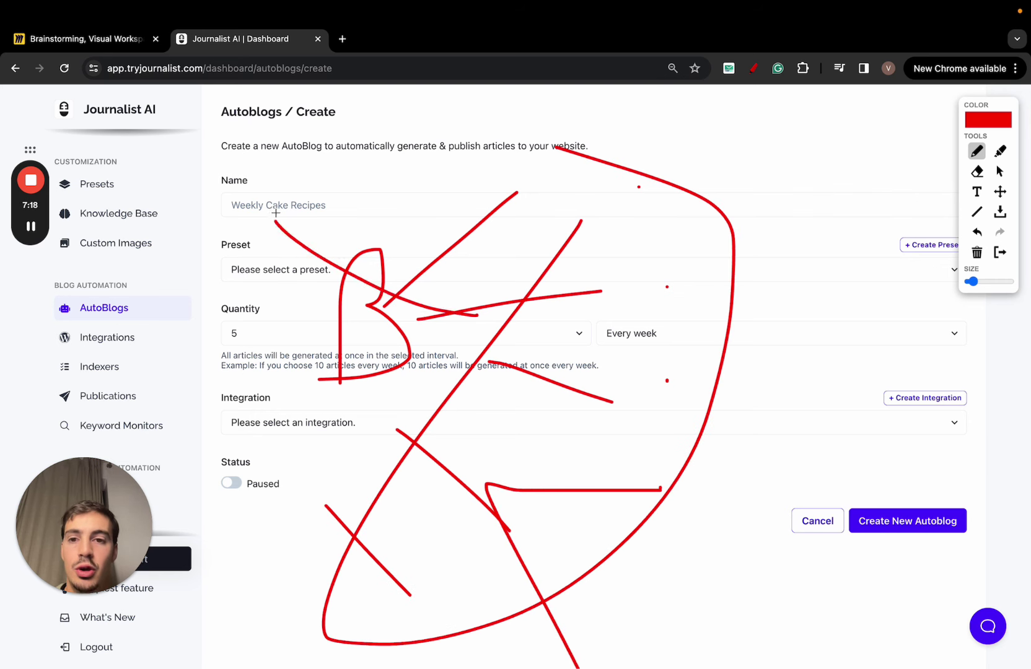
click(1000, 253)
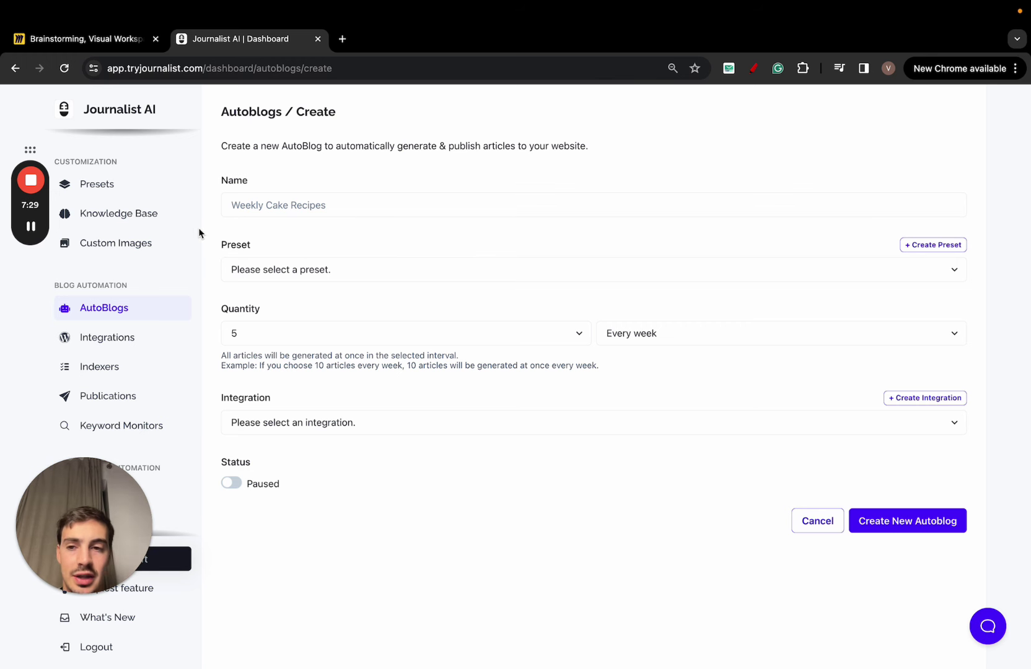
Step: Open the Social Media page in the Social Media Automation section
scroll(124, 290, up, 3)
scroll(134, 357, down, 4)
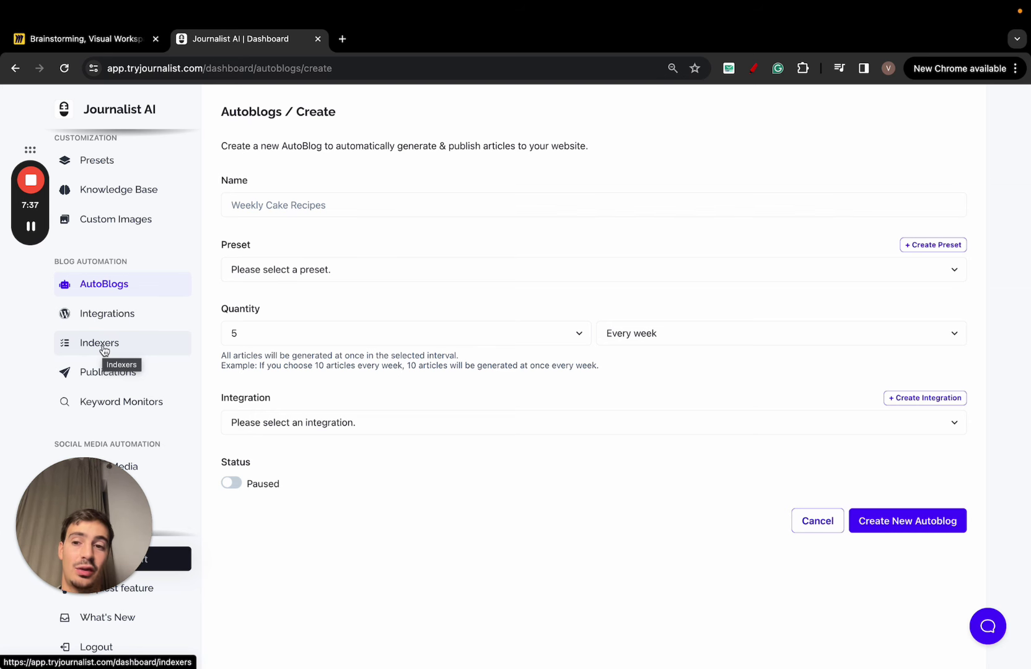
scroll(117, 356, down, 3)
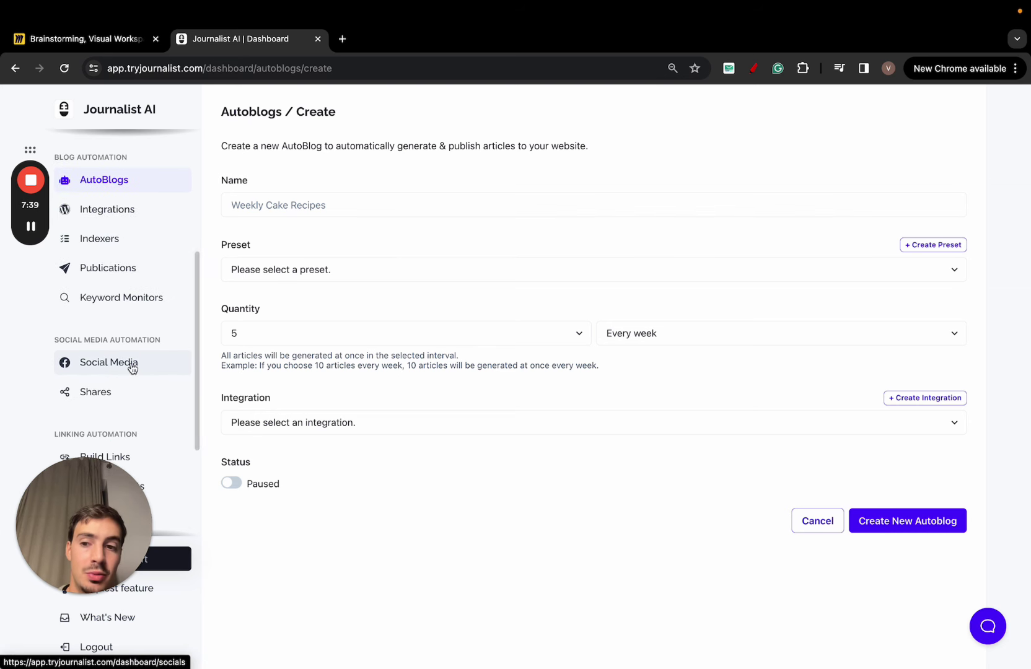
click(131, 365)
Step: Draw a tall red page outline over the social media list and place dots inside it
click(753, 70)
mouse_move(506, 157)
mouse_down()
mouse_move(741, 479)
mouse_move(553, 148)
mouse_up()
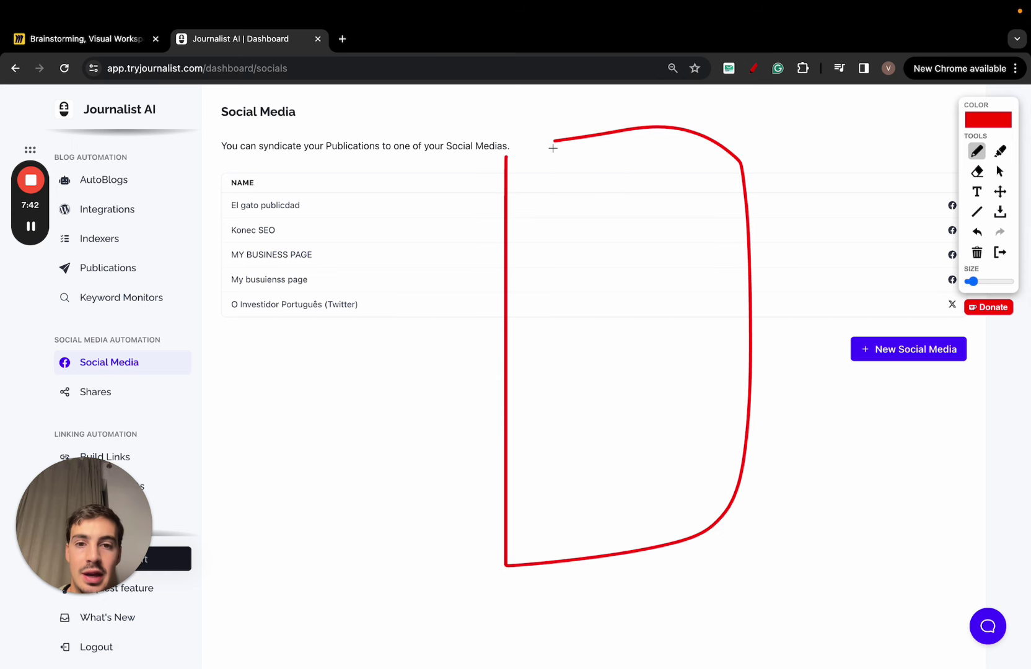
click(587, 251)
Step: Draw a line from the page outline with branches to "L", "X" and a third mark, add a mark above the outline, and exit the overlay
mouse_move(695, 248)
mouse_down()
mouse_move(958, 246)
mouse_move(927, 258)
mouse_up()
mouse_move(916, 187)
mouse_down()
mouse_move(900, 188)
mouse_move(847, 370)
mouse_move(809, 379)
mouse_move(830, 449)
mouse_up()
mouse_move(894, 251)
mouse_down()
mouse_move(896, 480)
mouse_move(911, 554)
mouse_up()
drag(910, 495, 891, 547)
drag(959, 329, 960, 586)
mouse_move(968, 527)
mouse_down()
mouse_move(950, 550)
mouse_move(966, 550)
mouse_up()
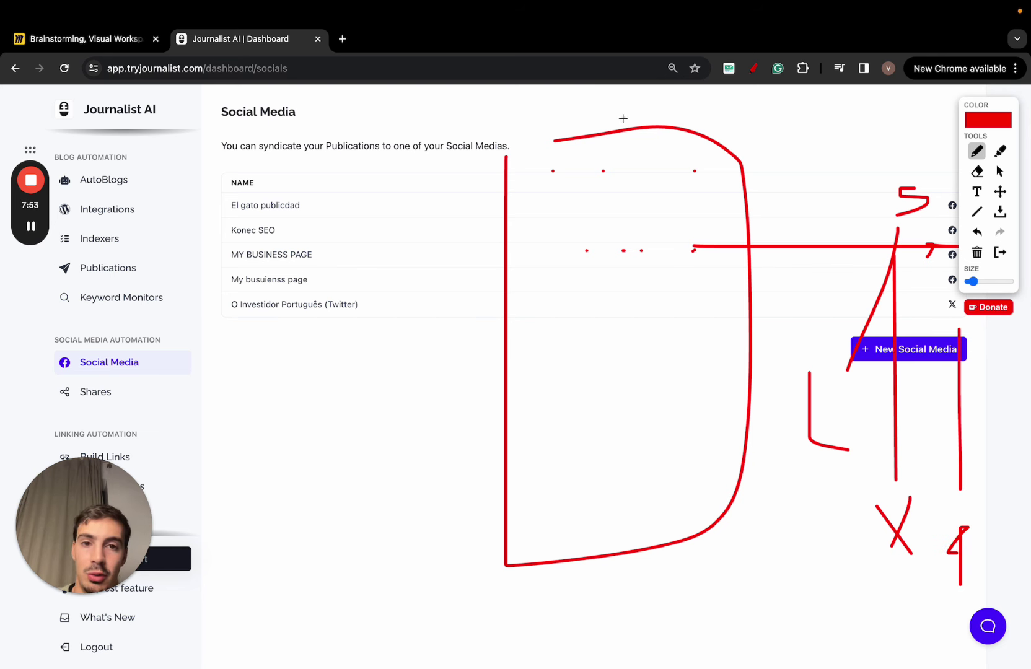
mouse_move(623, 117)
mouse_down()
mouse_move(637, 123)
mouse_move(602, 134)
mouse_up()
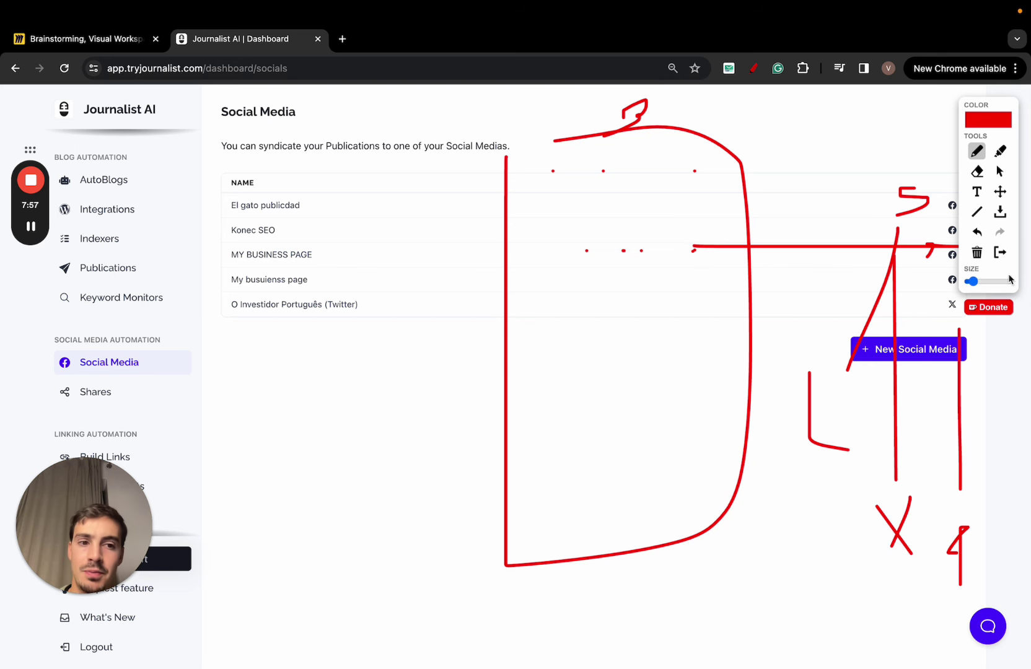
click(1001, 253)
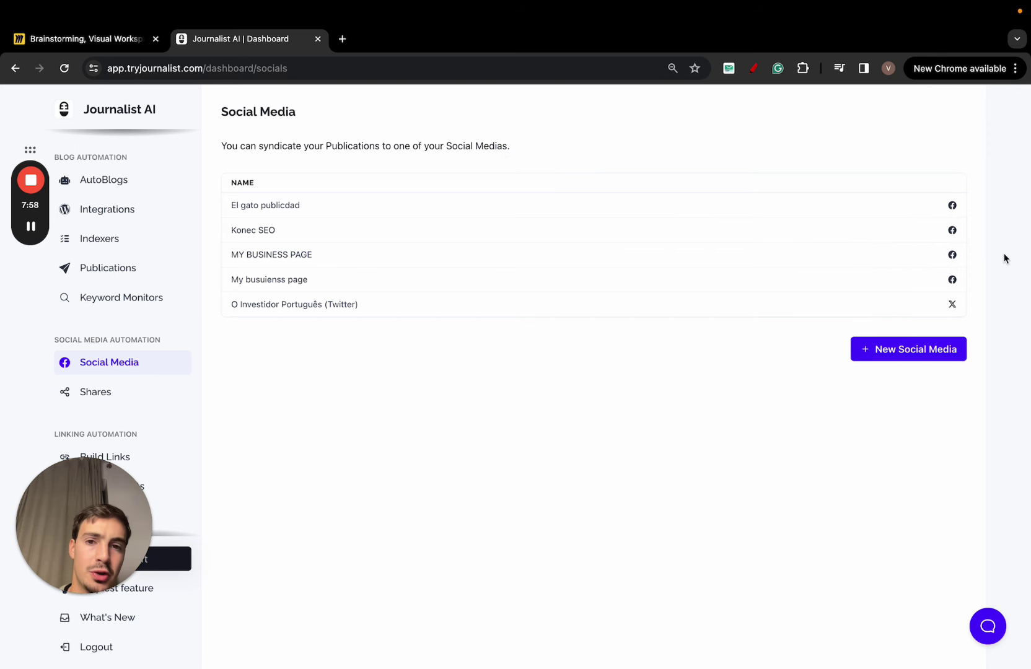
Step: Underline the Journalist AI name in red, draw an arrow from it across the list, and outline a page beside the arrow
click(754, 69)
mouse_move(74, 126)
mouse_down()
mouse_move(169, 124)
mouse_move(441, 341)
mouse_move(451, 377)
mouse_up()
mouse_move(522, 188)
mouse_down()
mouse_move(724, 486)
mouse_move(579, 180)
mouse_up()
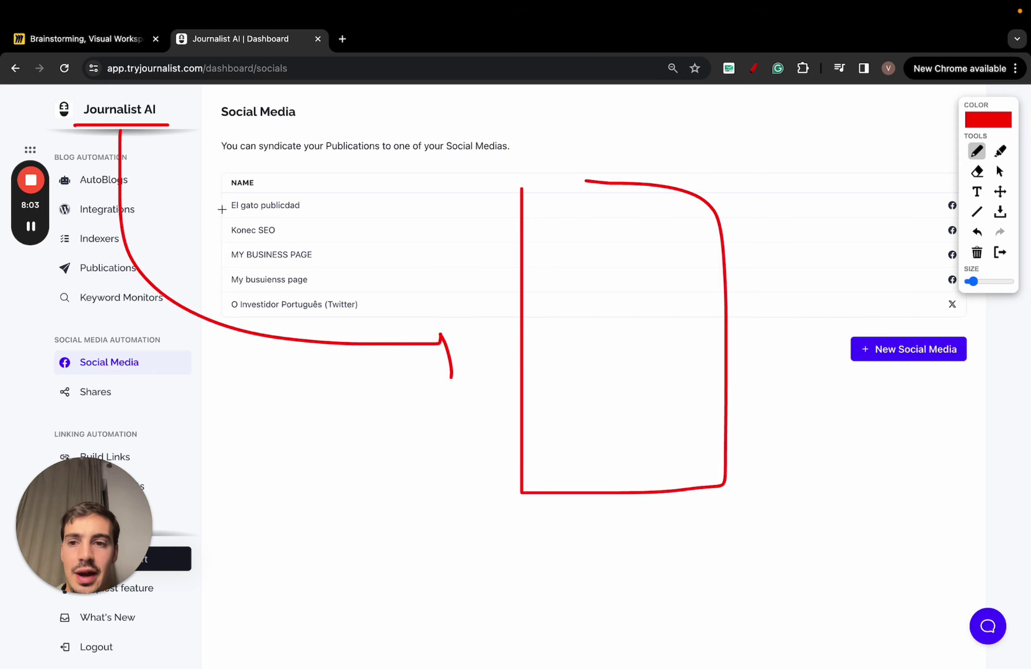